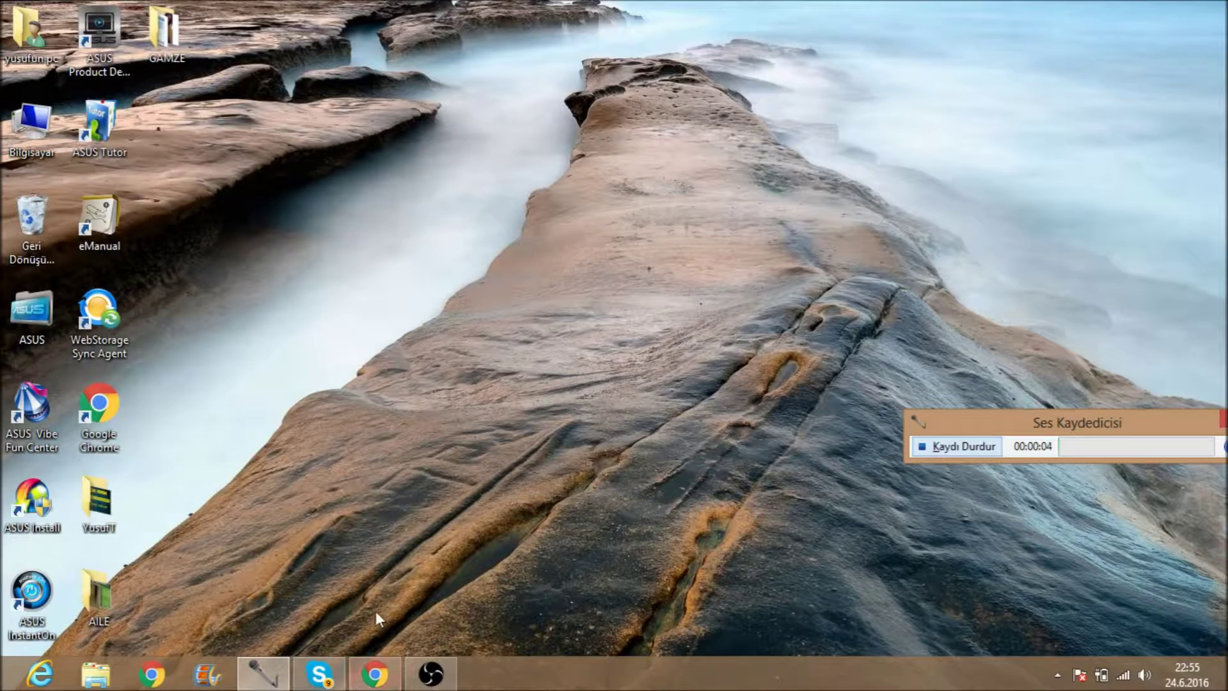
Step: View the sample image Adsız.jpg from the desktop folder, close it and minimise the folder window
mouse_move(379, 683)
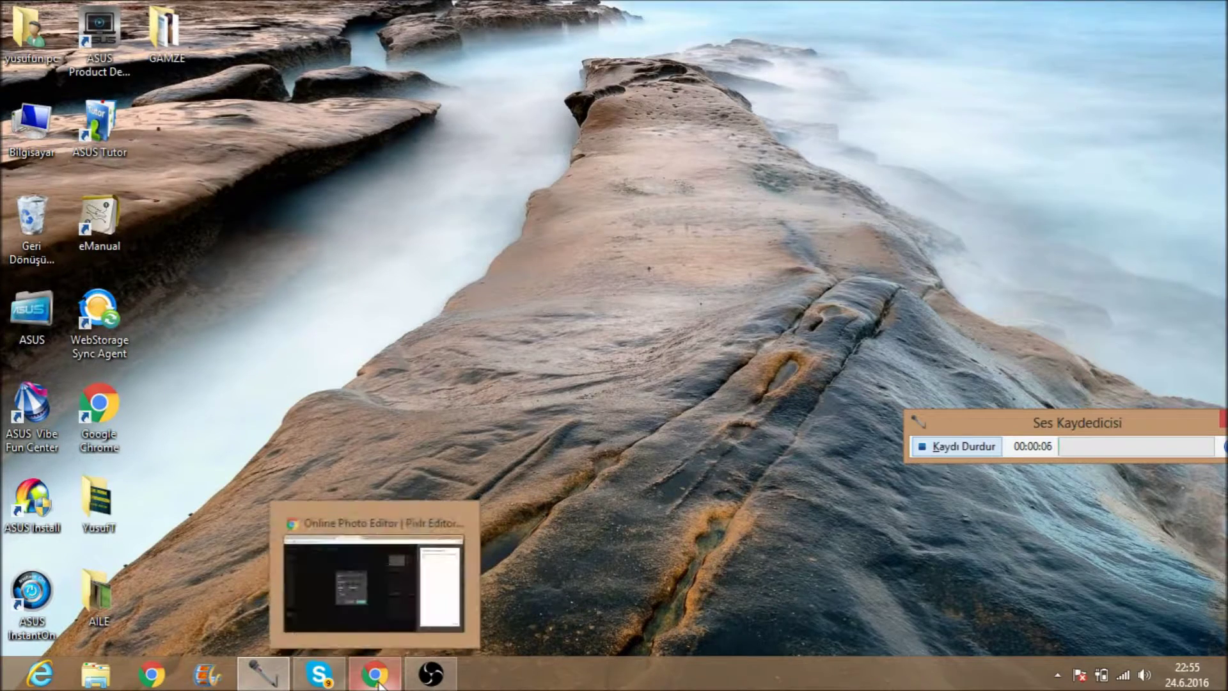
double_click(95, 505)
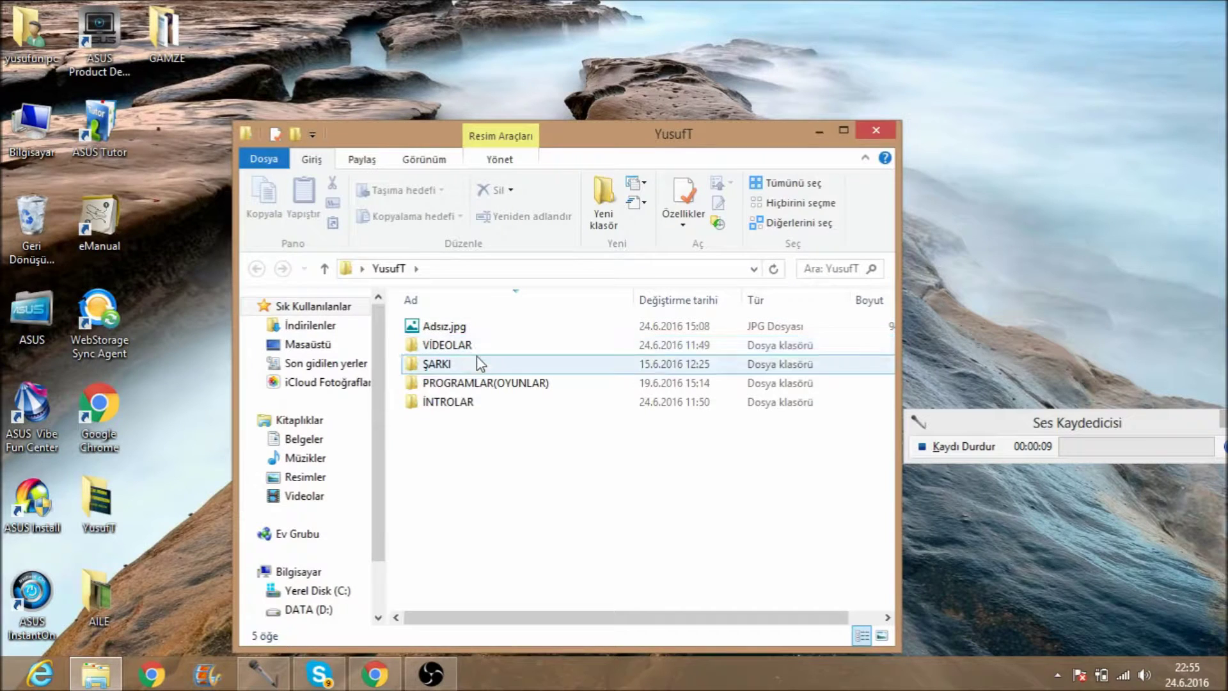
click(489, 382)
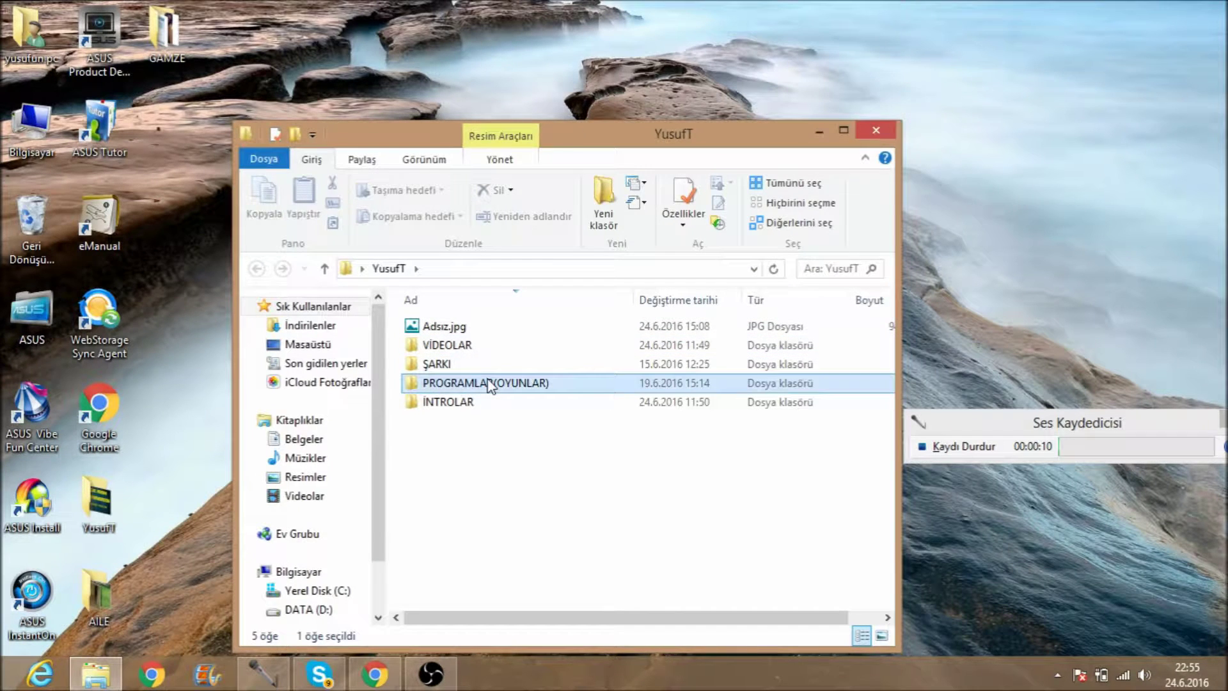
double_click(583, 386)
click(259, 272)
click(455, 326)
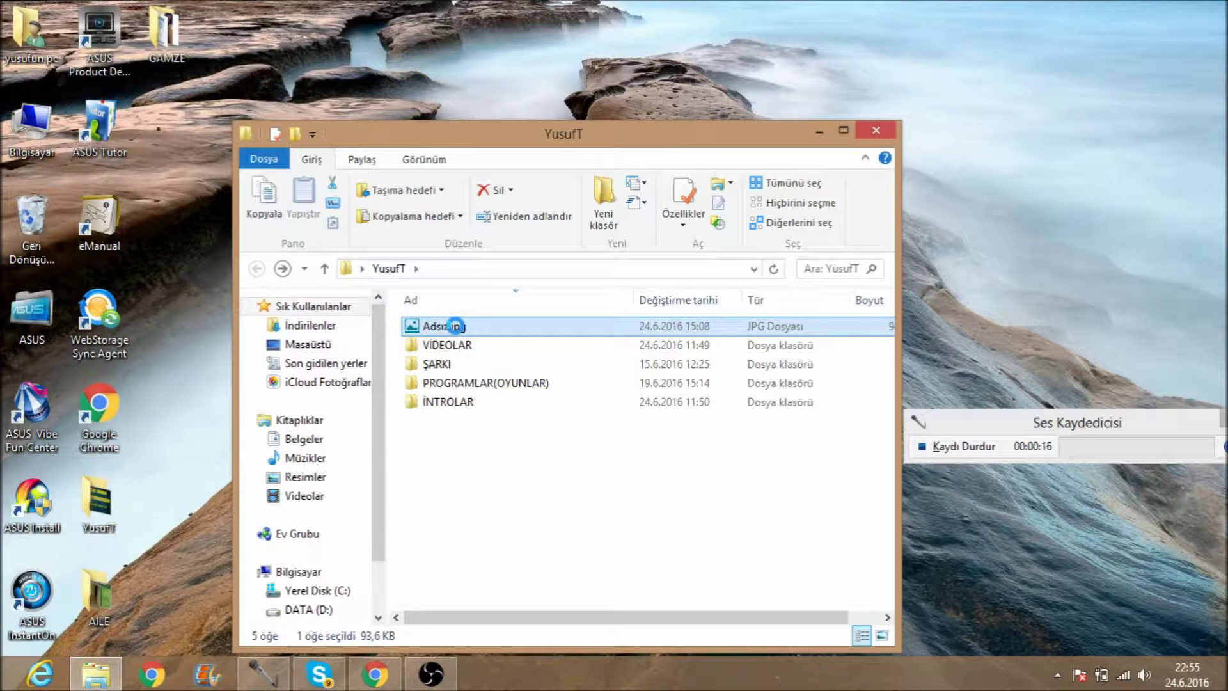
right_click(454, 326)
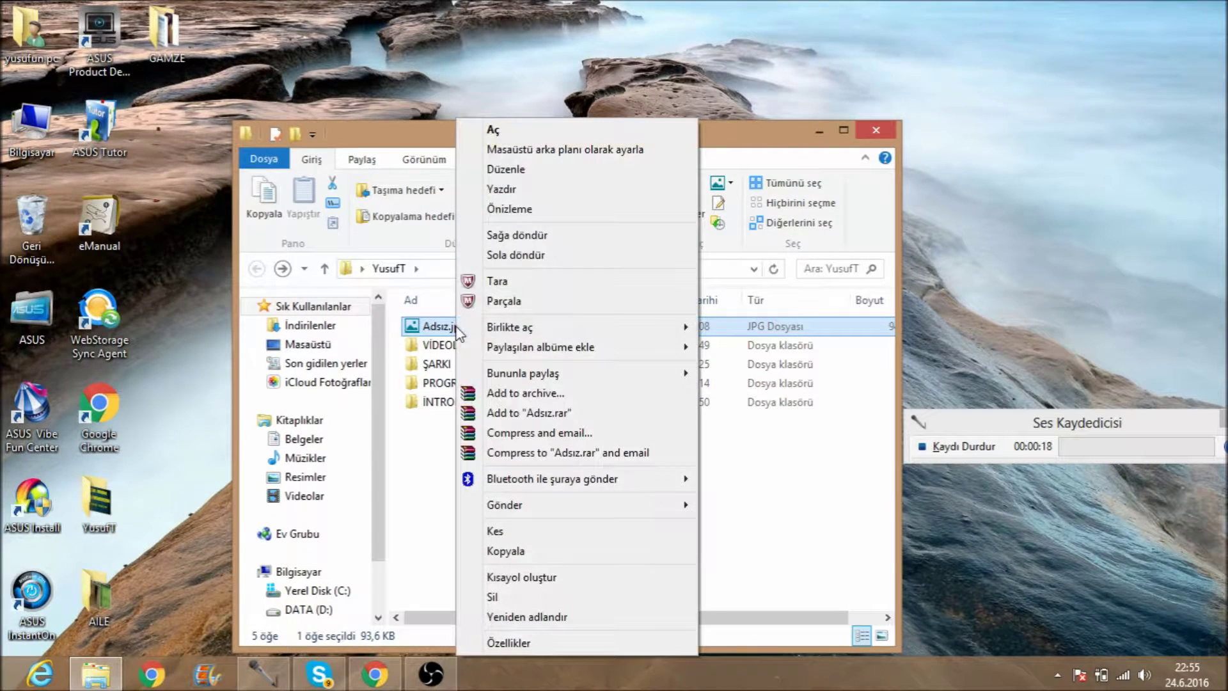
click(397, 326)
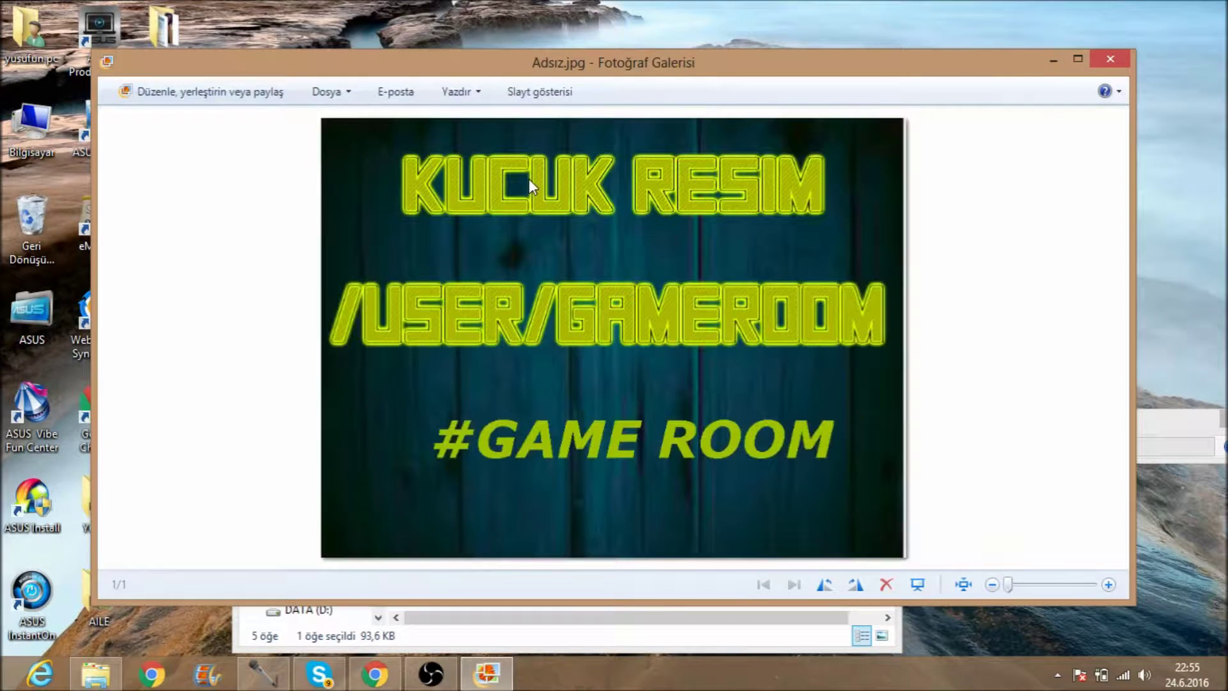
click(1114, 59)
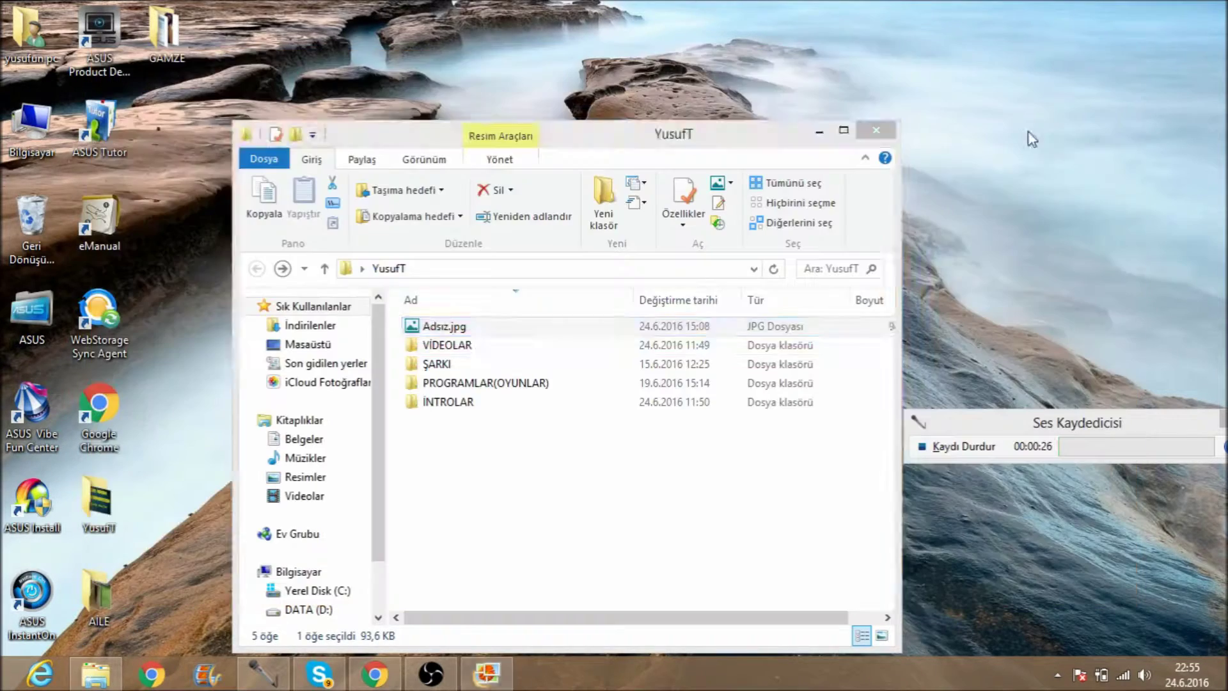
click(818, 132)
Step: Switch to Chrome and bring up the ARKA PLAN image search results
click(375, 673)
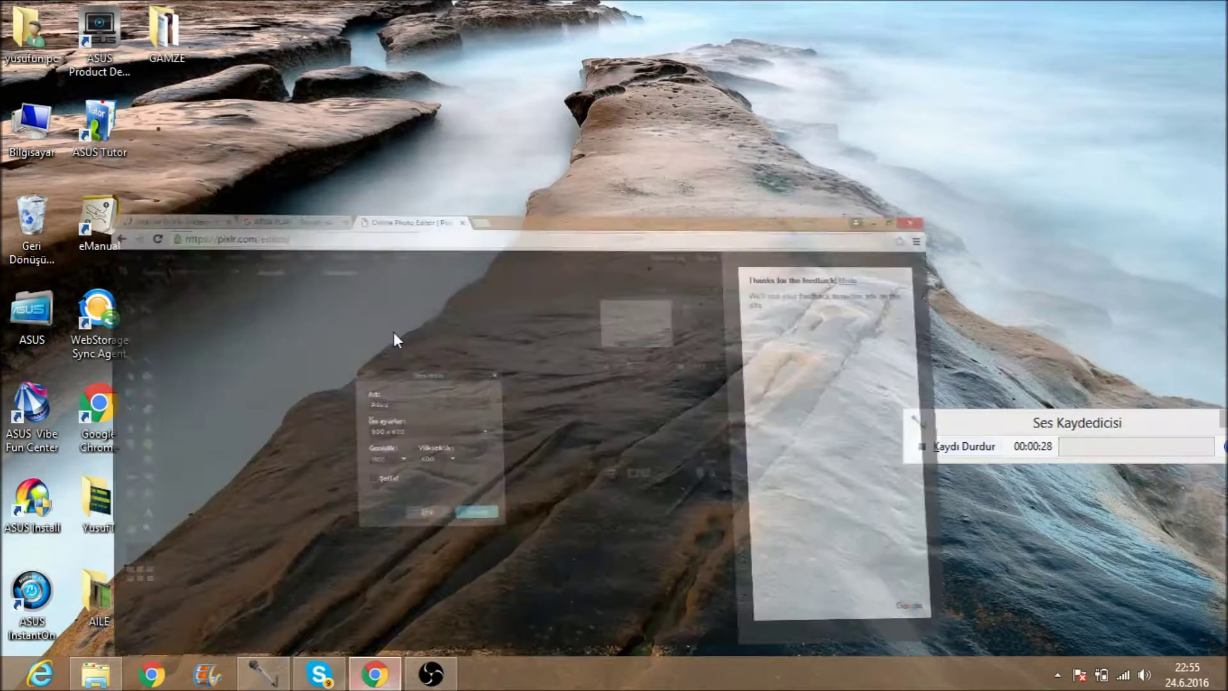
click(70, 10)
click(269, 9)
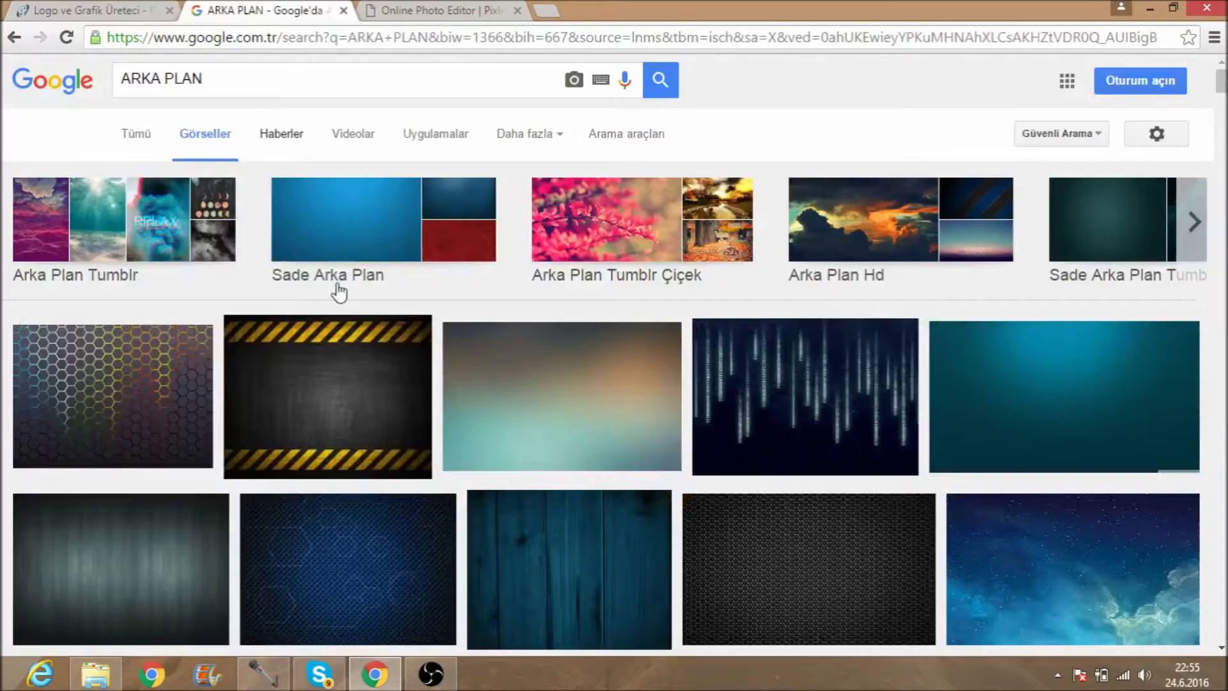
Step: Save the plain grey-green gradient background from the image results to Downloads as images.jpg
scroll(740, 375, down, 7)
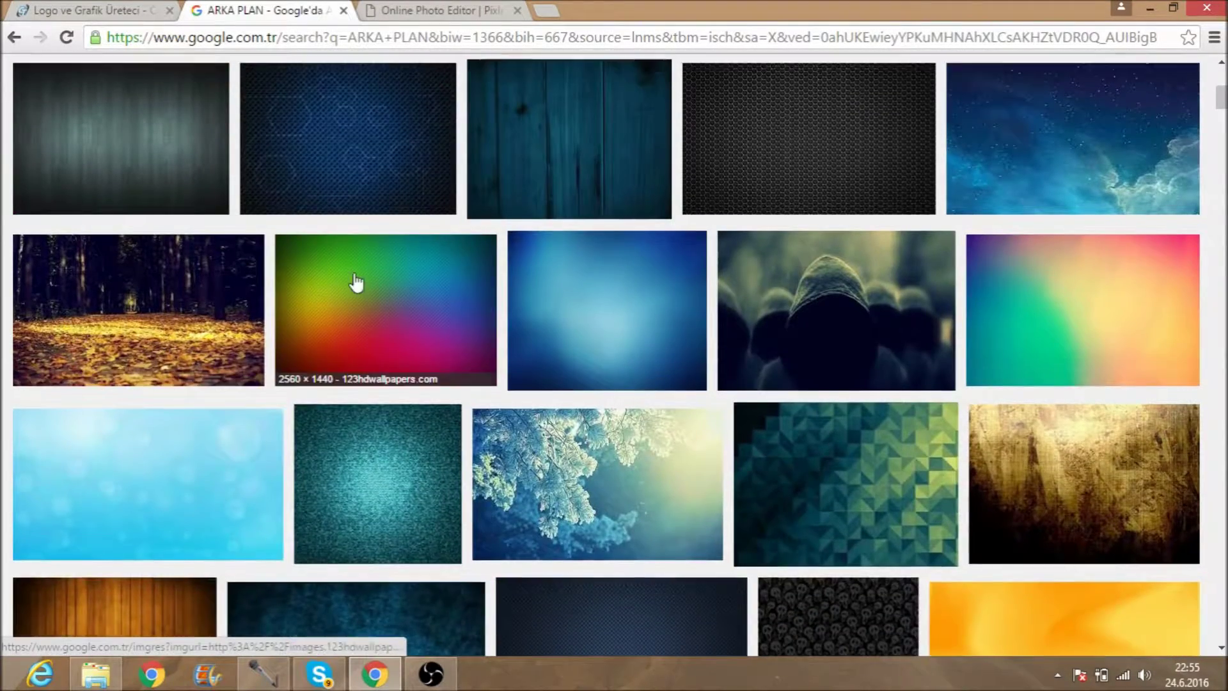
scroll(356, 282, up, 7)
scroll(655, 416, down, 4)
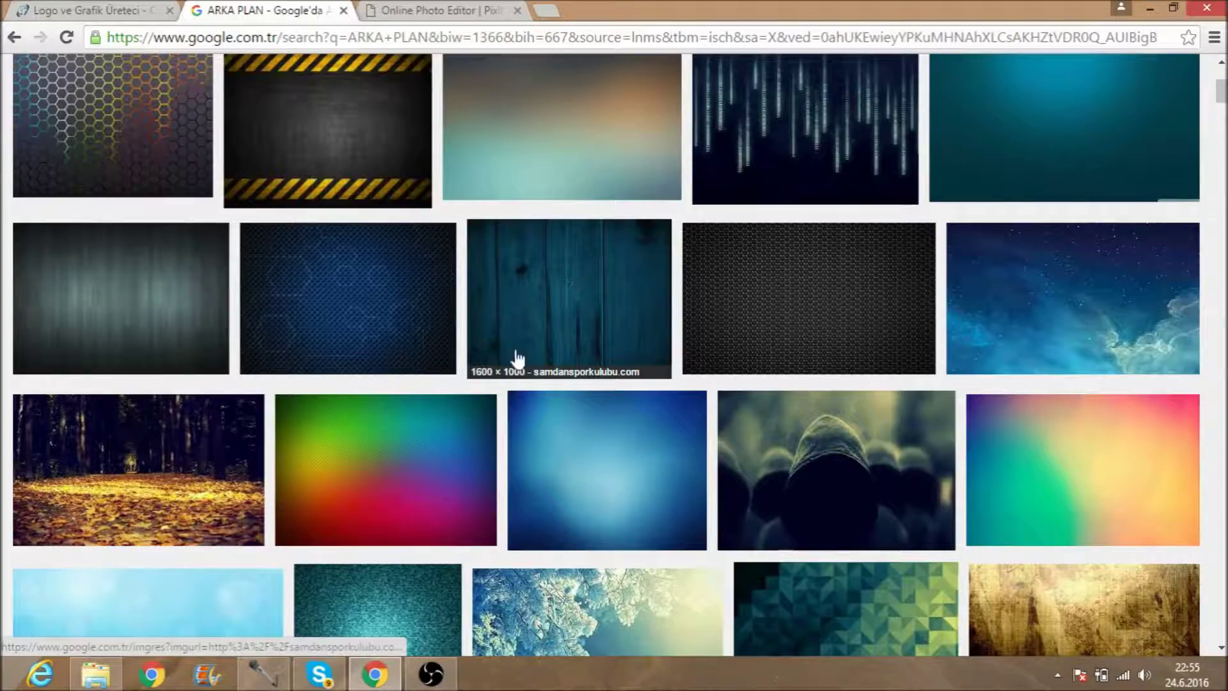
scroll(554, 400, down, 2)
scroll(554, 399, down, 5)
scroll(403, 275, down, 15)
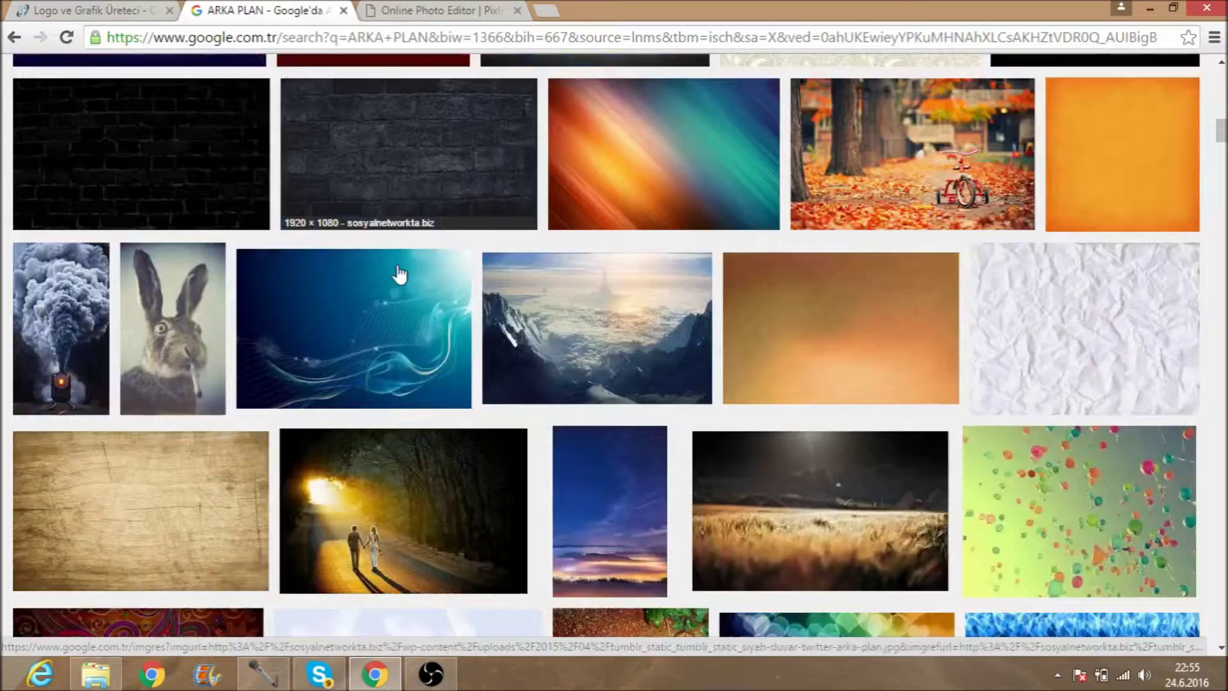
scroll(388, 291, down, 6)
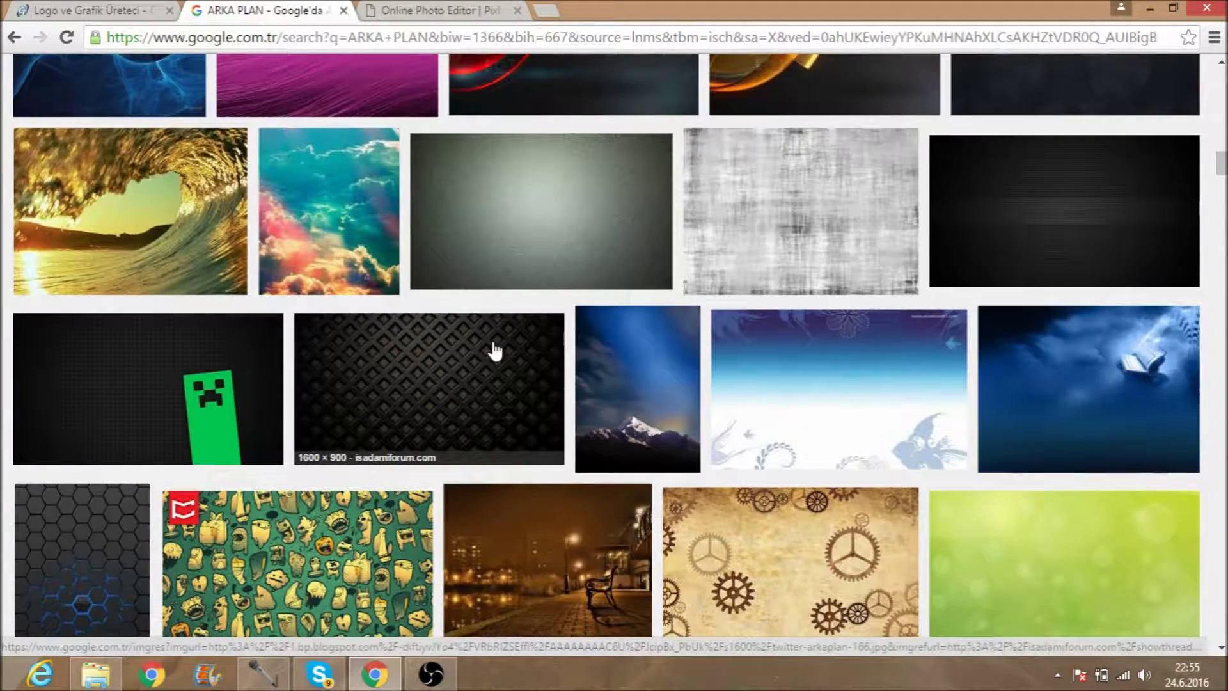
scroll(548, 329, up, 3)
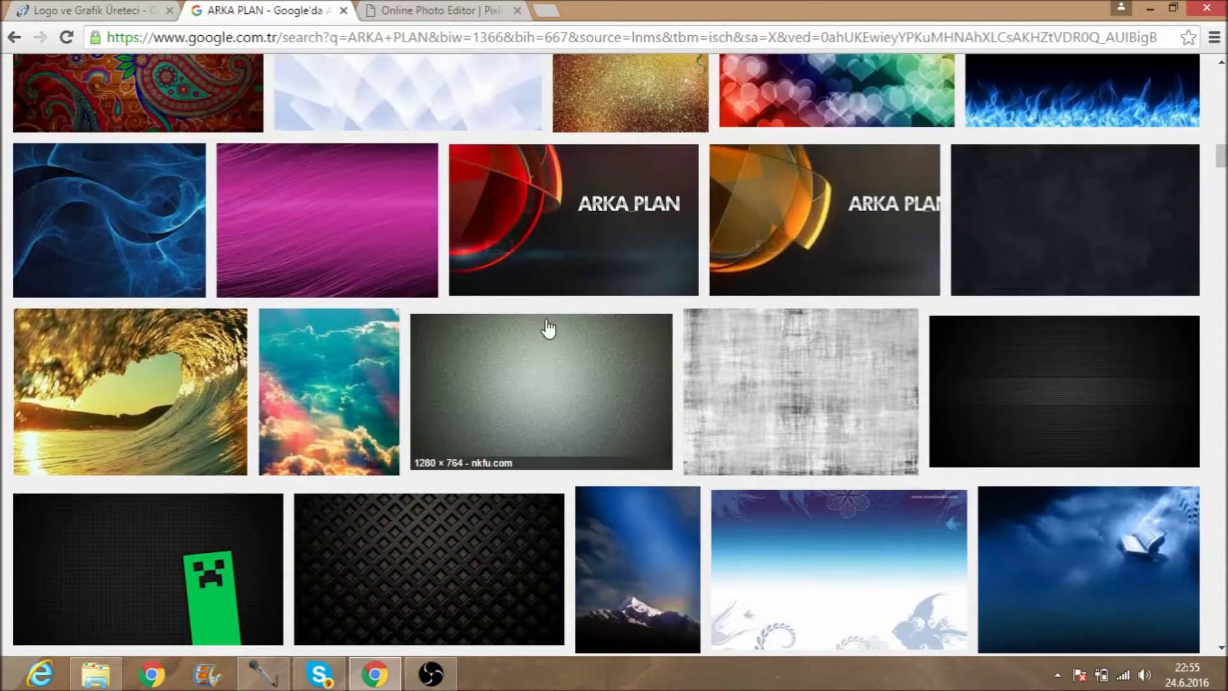
right_click(481, 355)
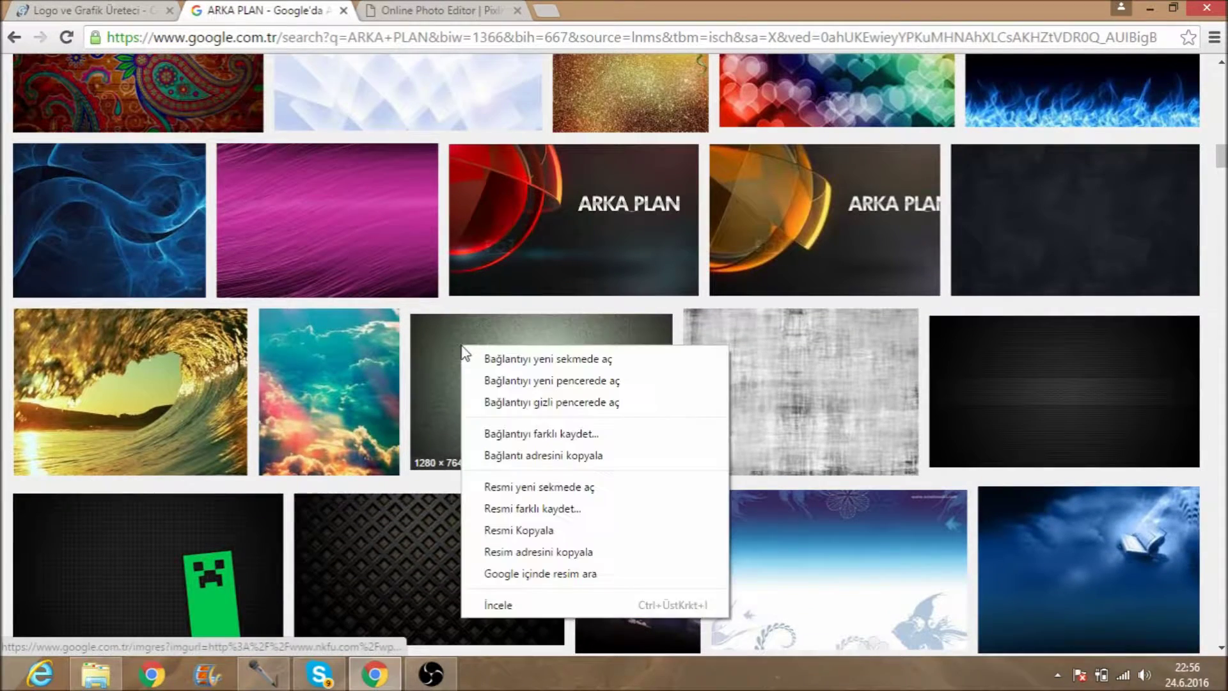
click(543, 502)
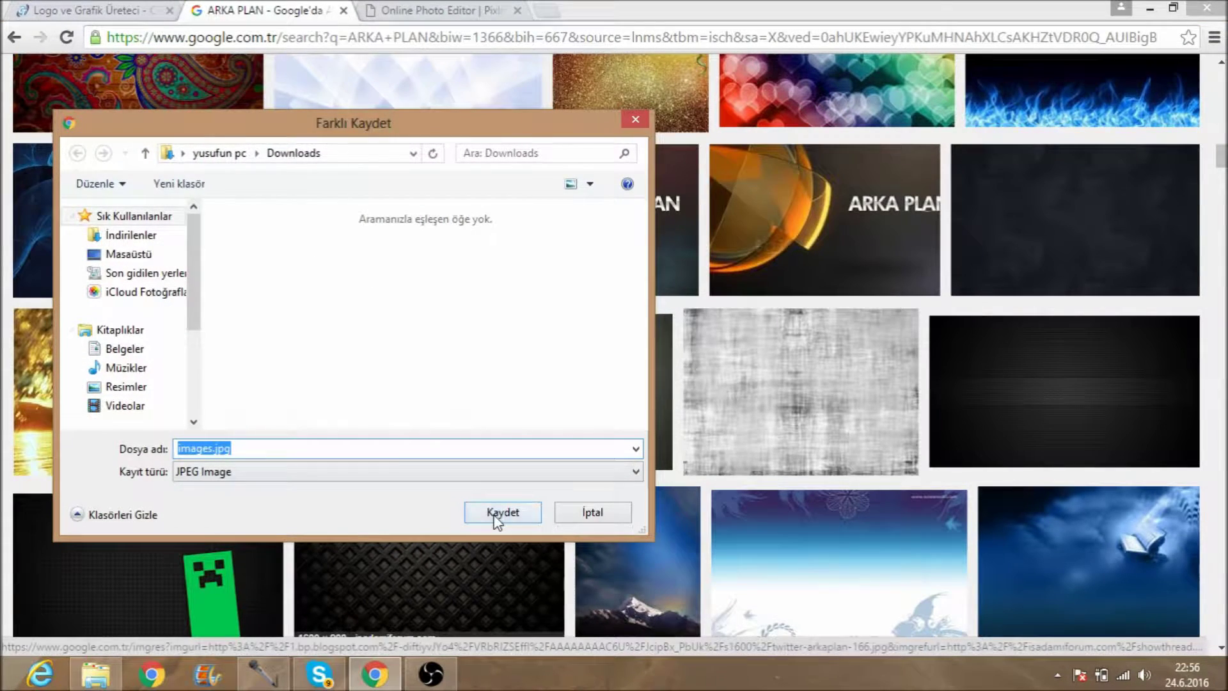
click(500, 512)
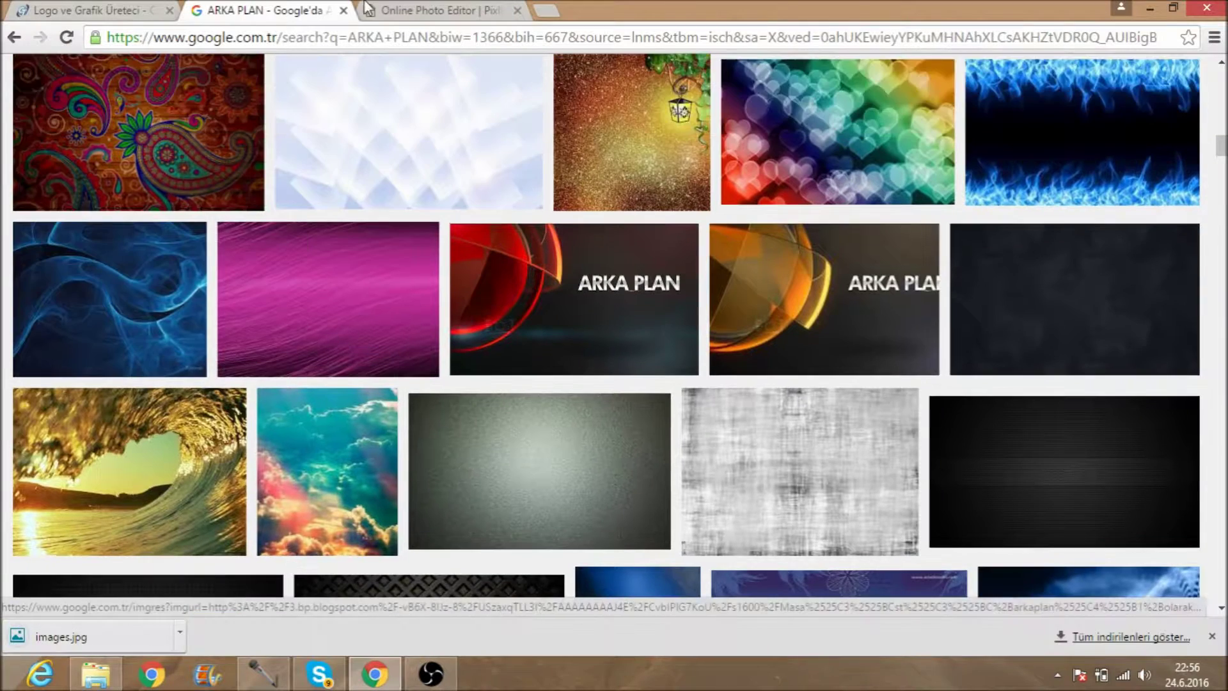
Step: Close the image search page, open the Easy logo style on Cool Text and clear its sample text
click(343, 12)
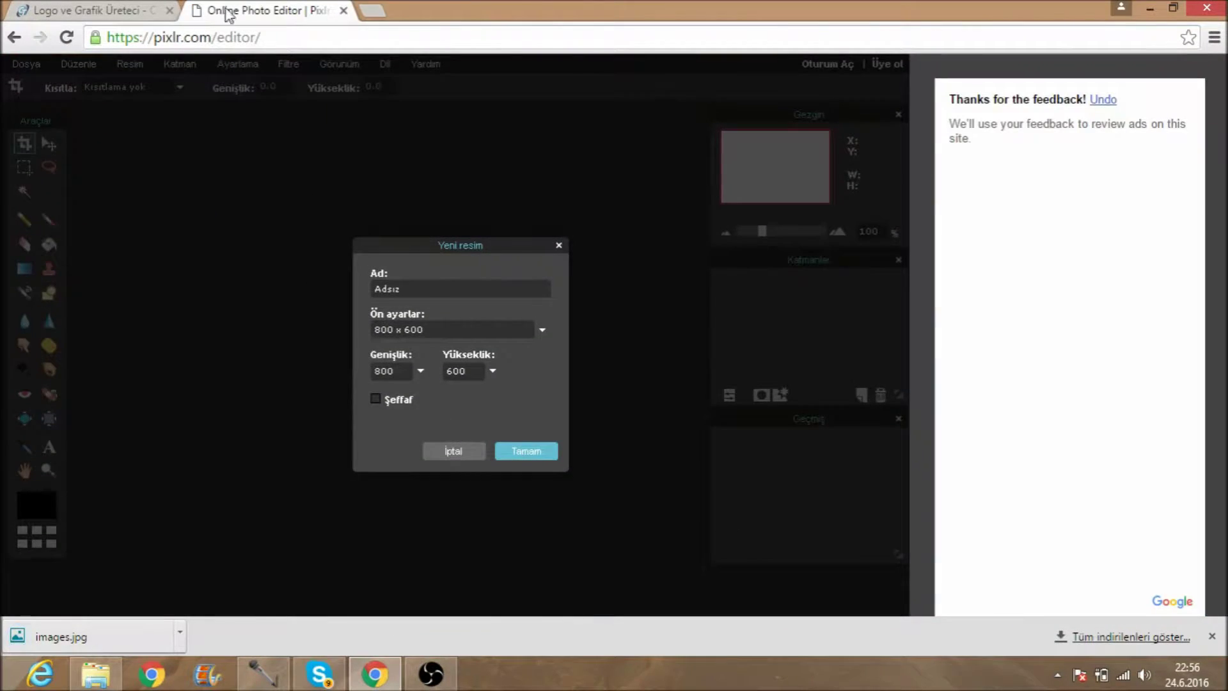
click(114, 9)
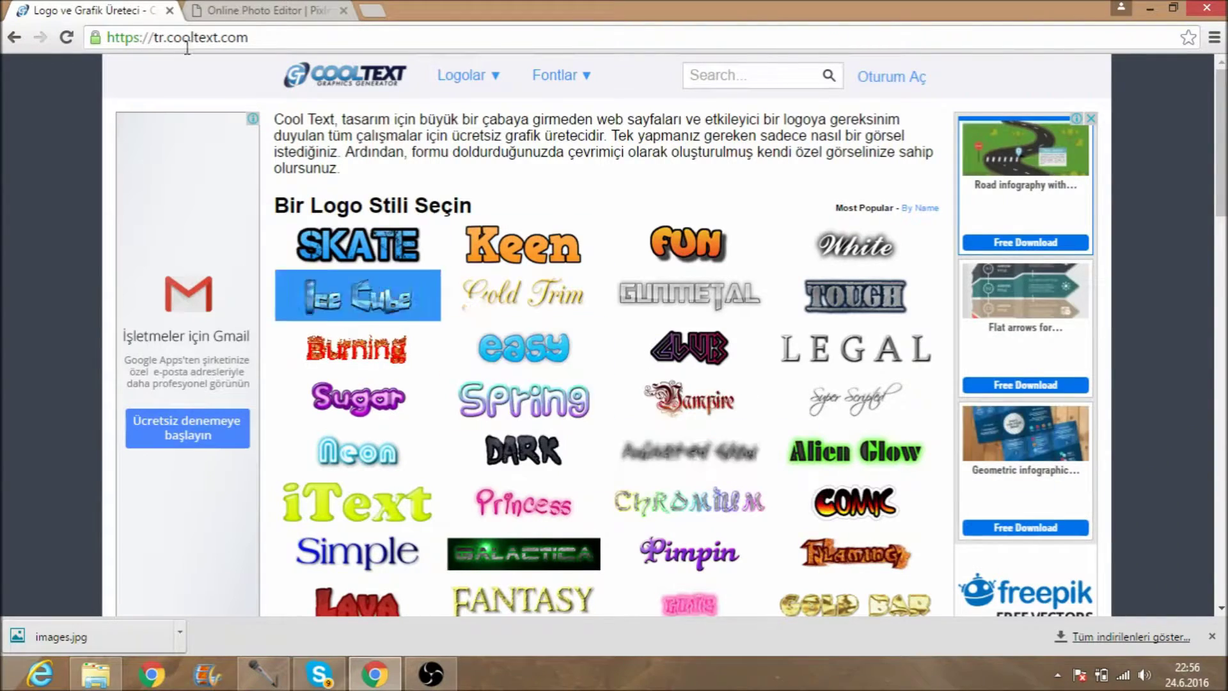
scroll(594, 211, down, 4)
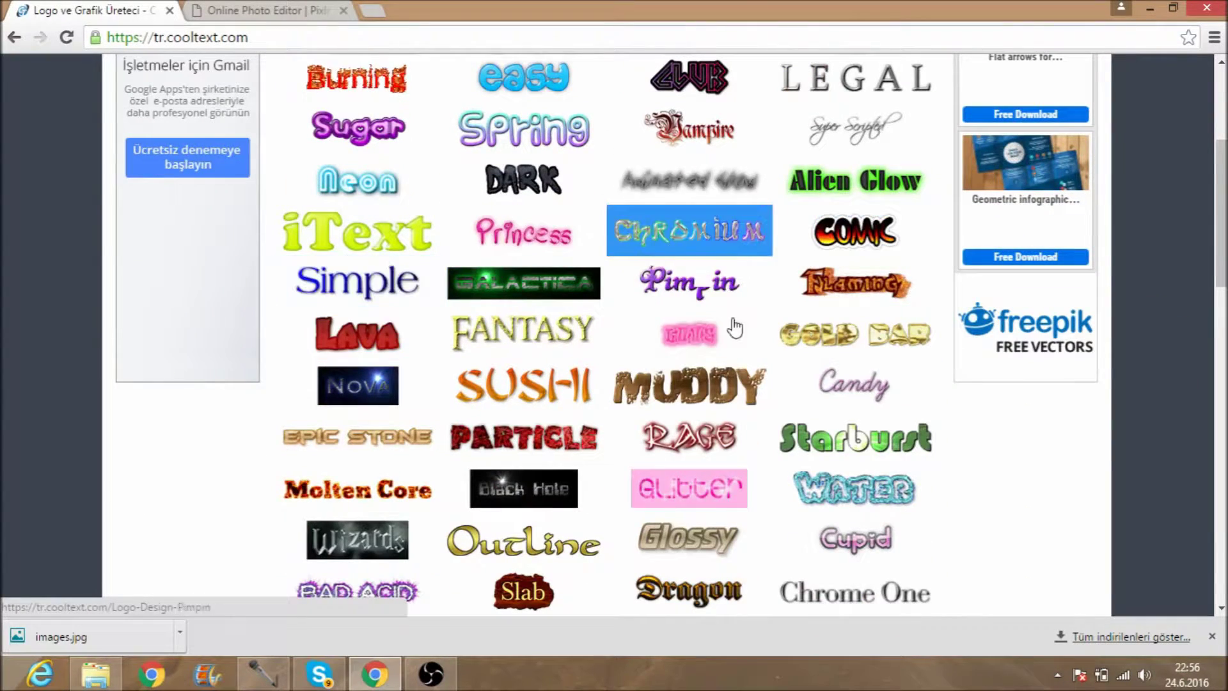
scroll(725, 425, down, 3)
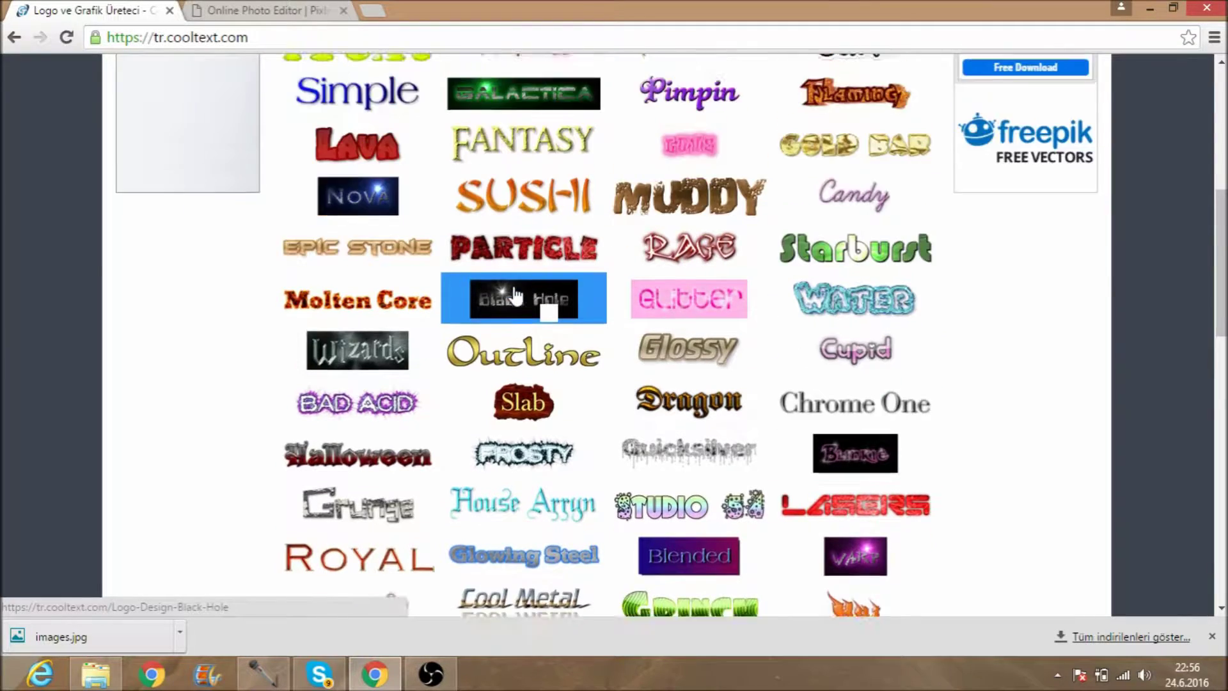
scroll(486, 300, up, 1)
mouse_move(456, 207)
scroll(633, 229, up, 2)
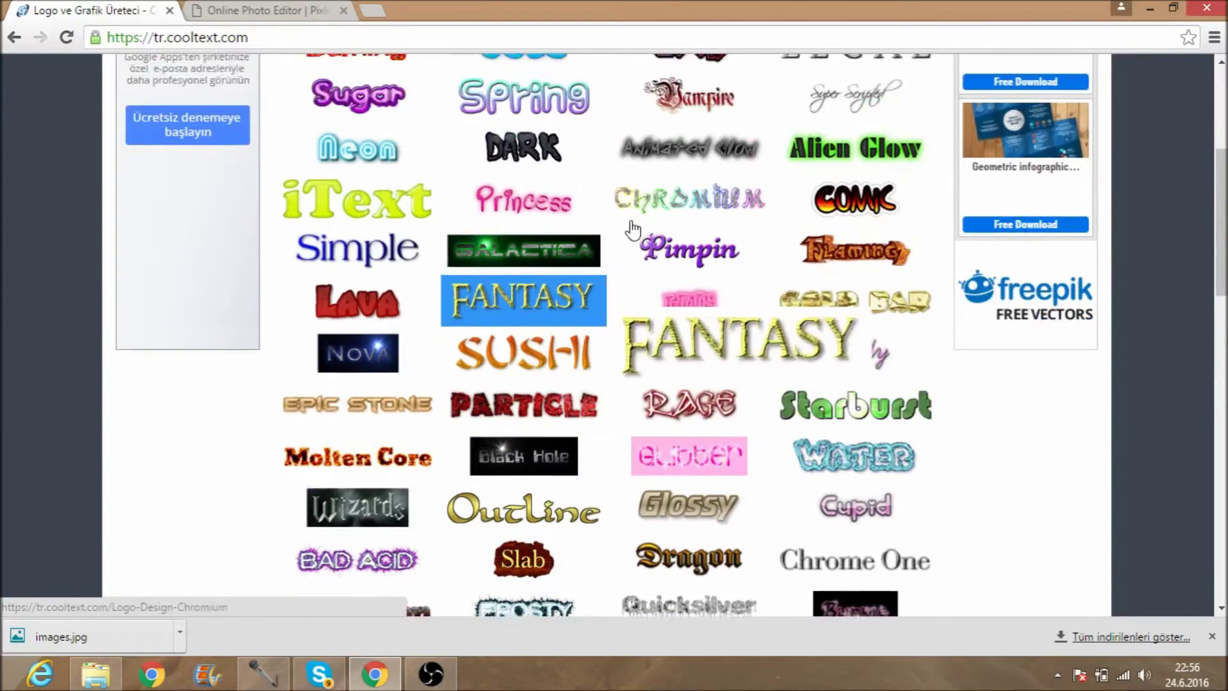
mouse_move(633, 229)
scroll(521, 221, up, 1)
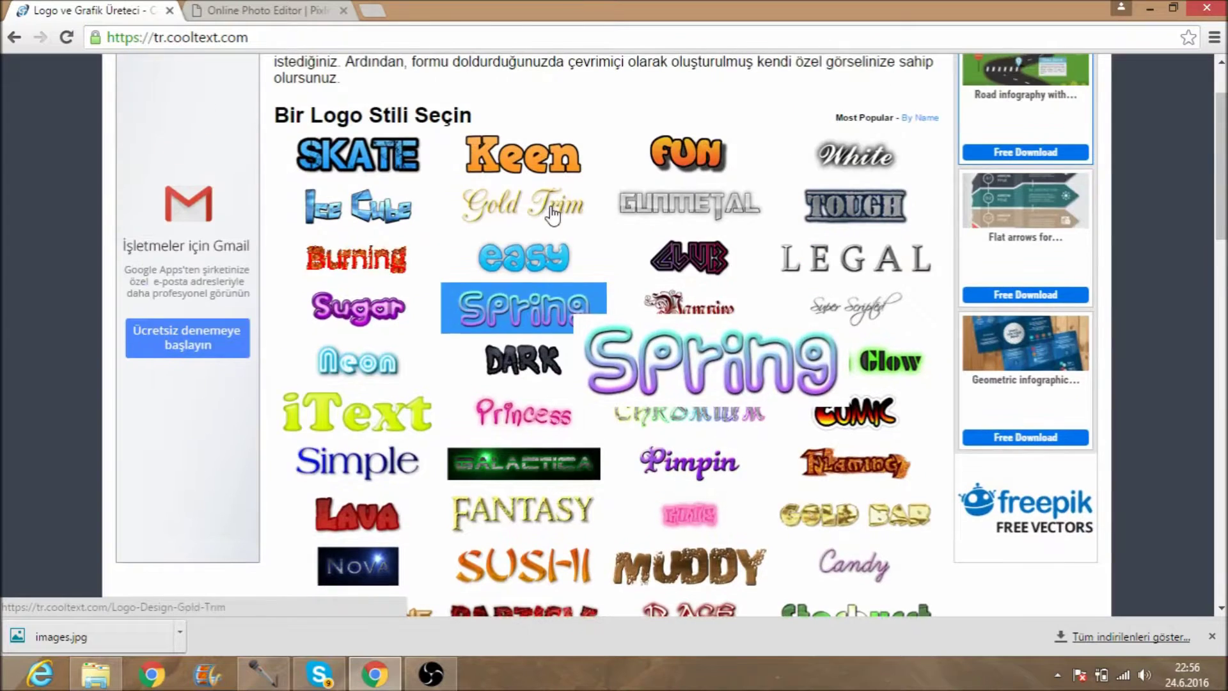
click(534, 255)
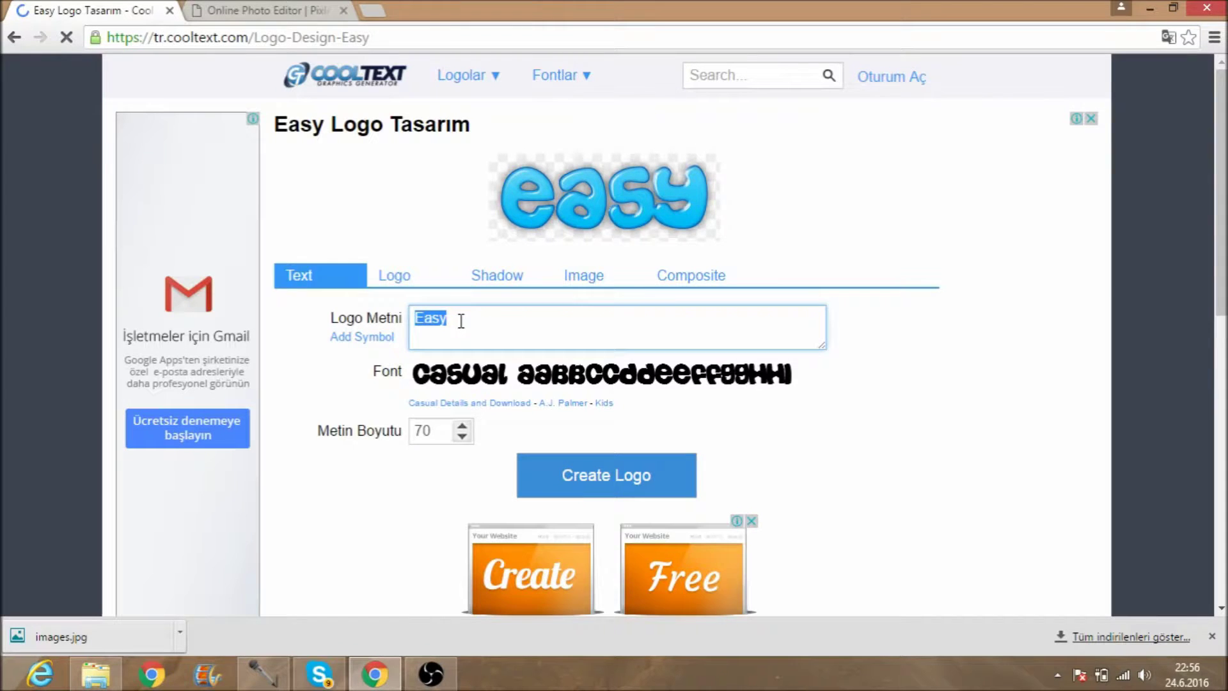
key(BackSpace)
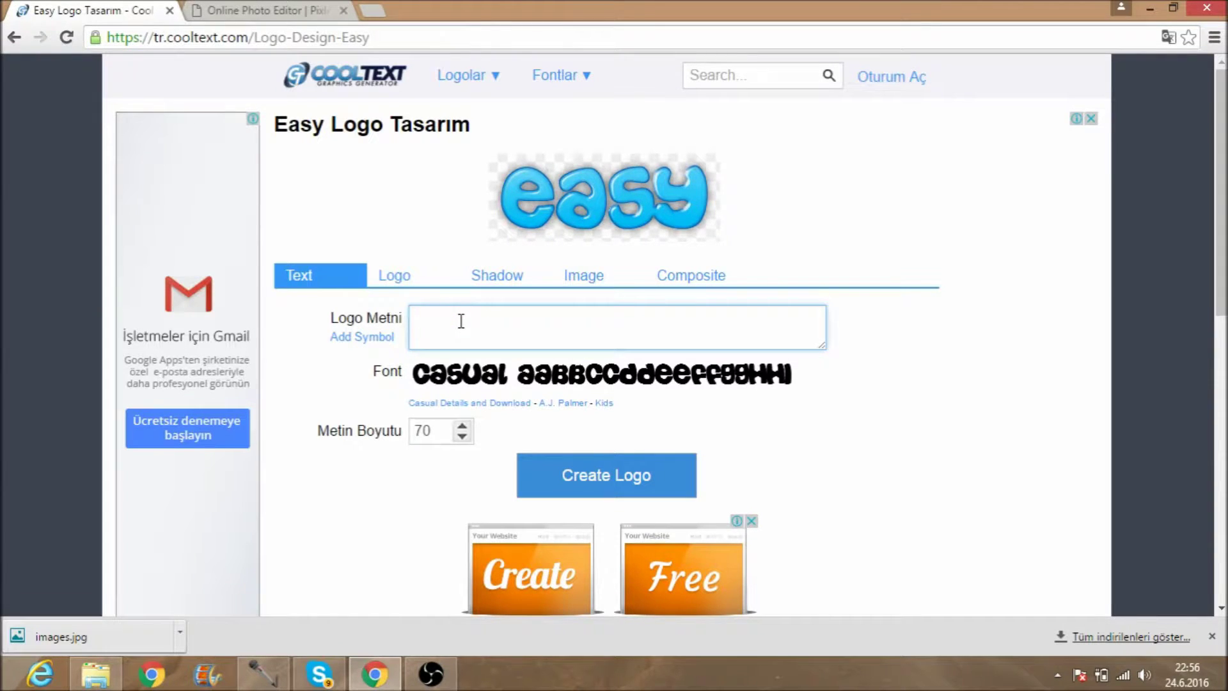
text(ABONE)
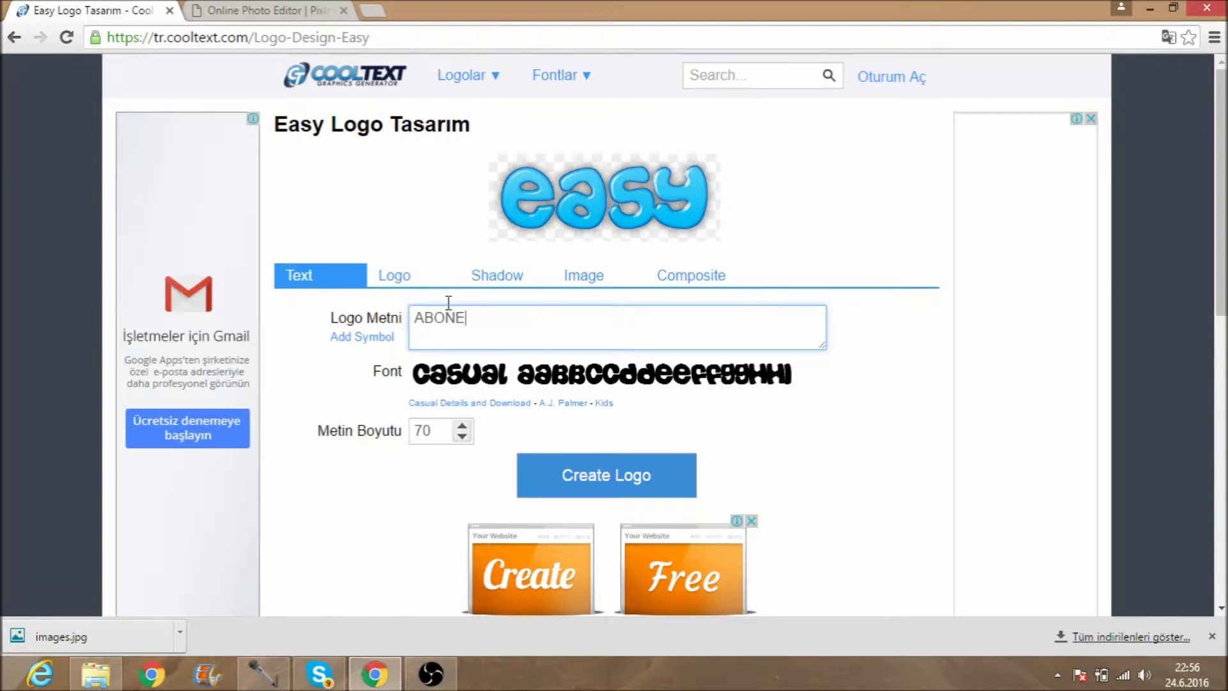
key(BackSpace)
key(BackSpace)
key(BackSpace)
key(BackSpace)
key(BackSpace)
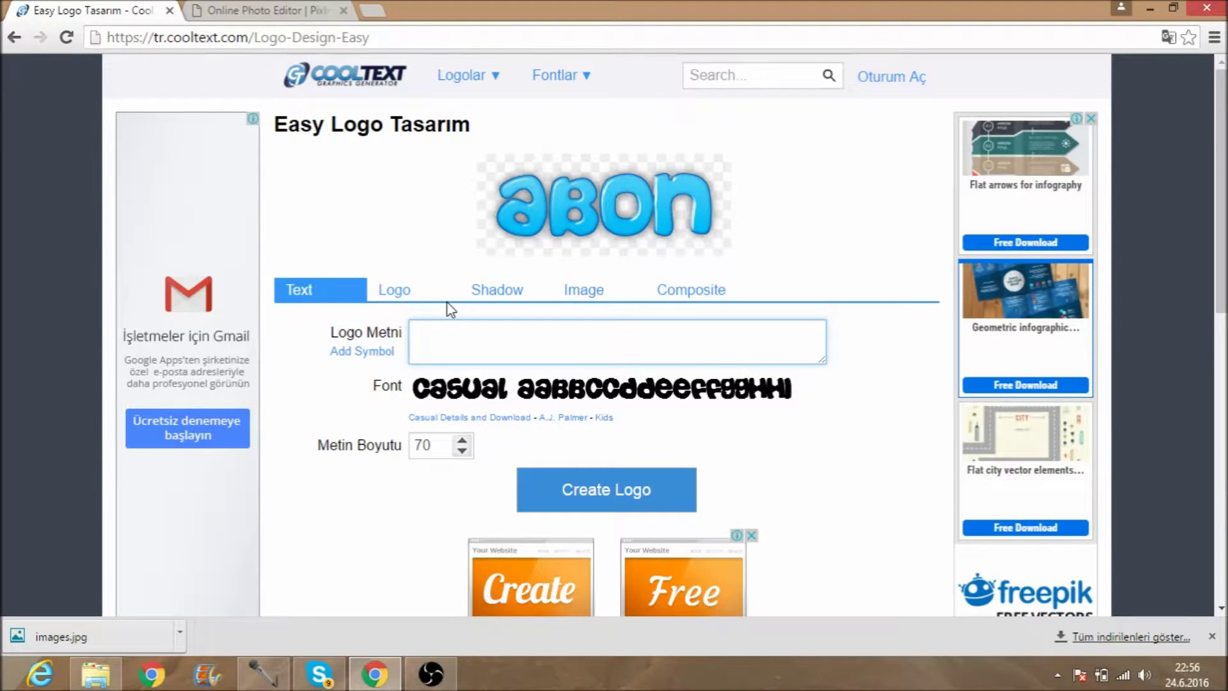
Step: Enter KUCUK RESIM as the logo text, using plain U, C and I instead of the Turkish characters
text(KÜÇÜK RESİ)
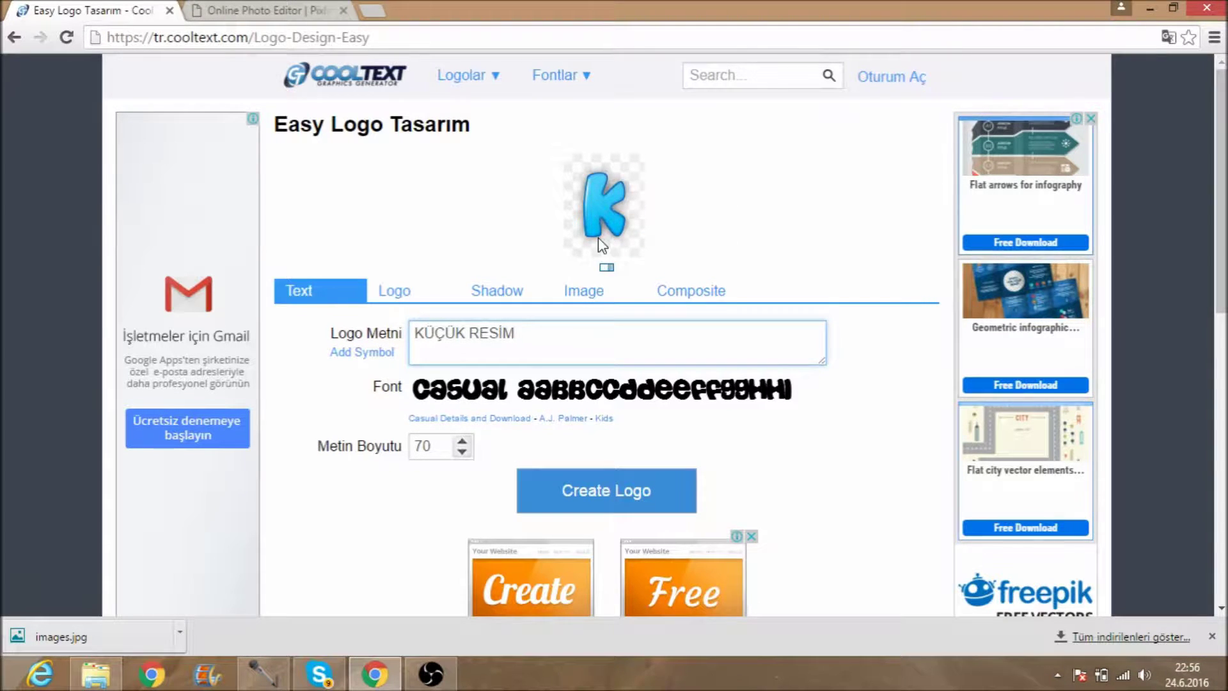
text(M)
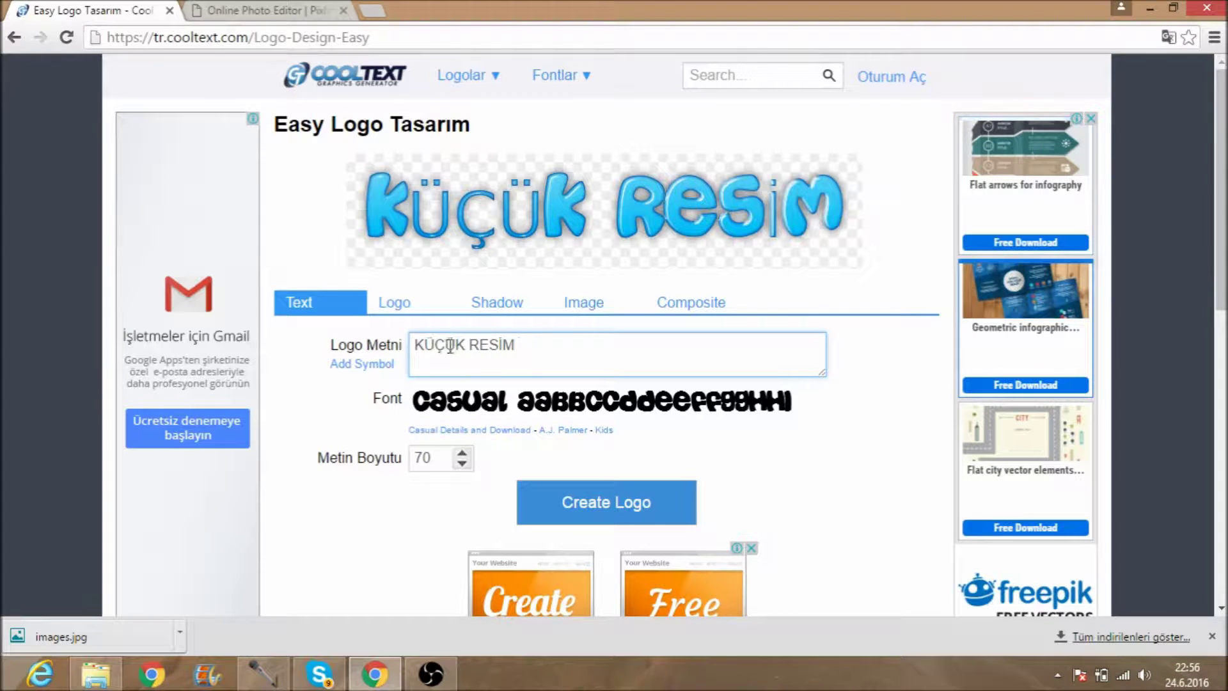
drag(455, 345, 425, 345)
key(BackSpace)
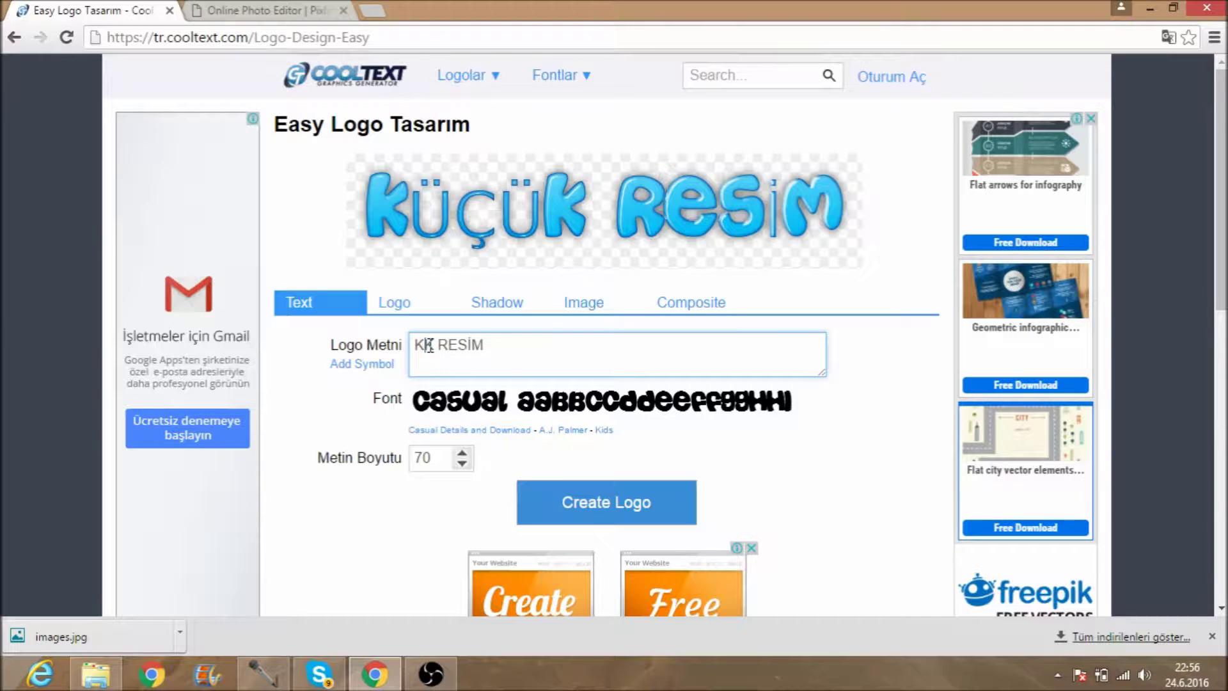
text(UCUK)
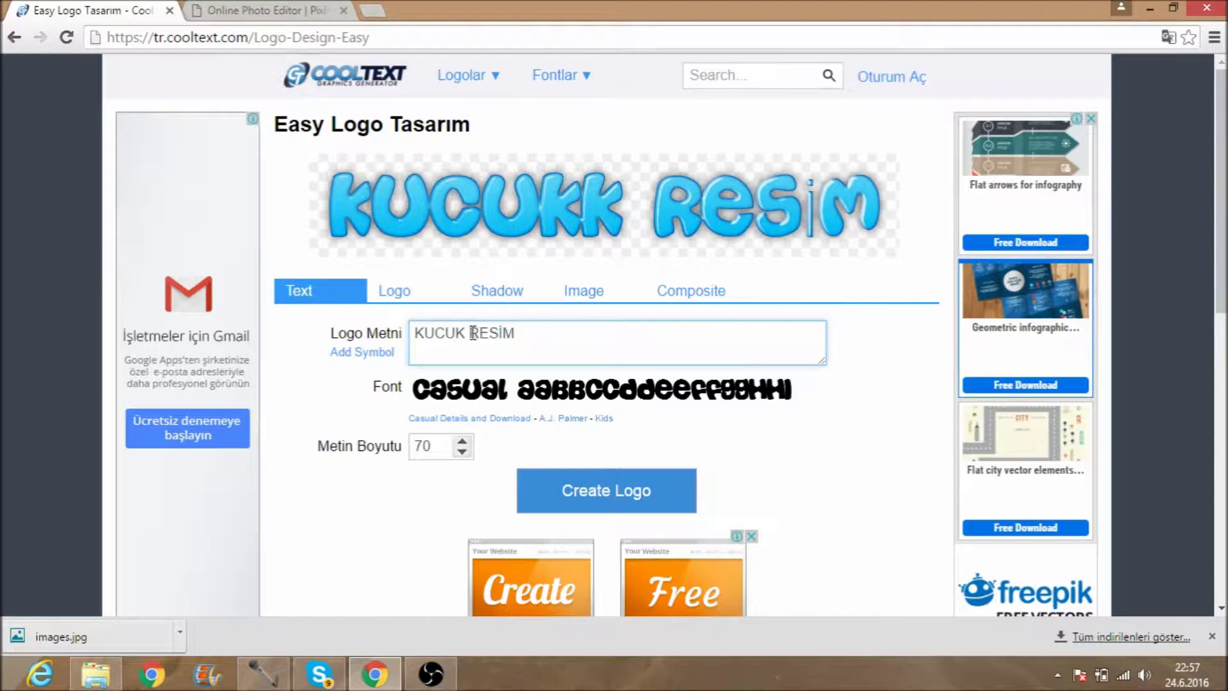
click(521, 323)
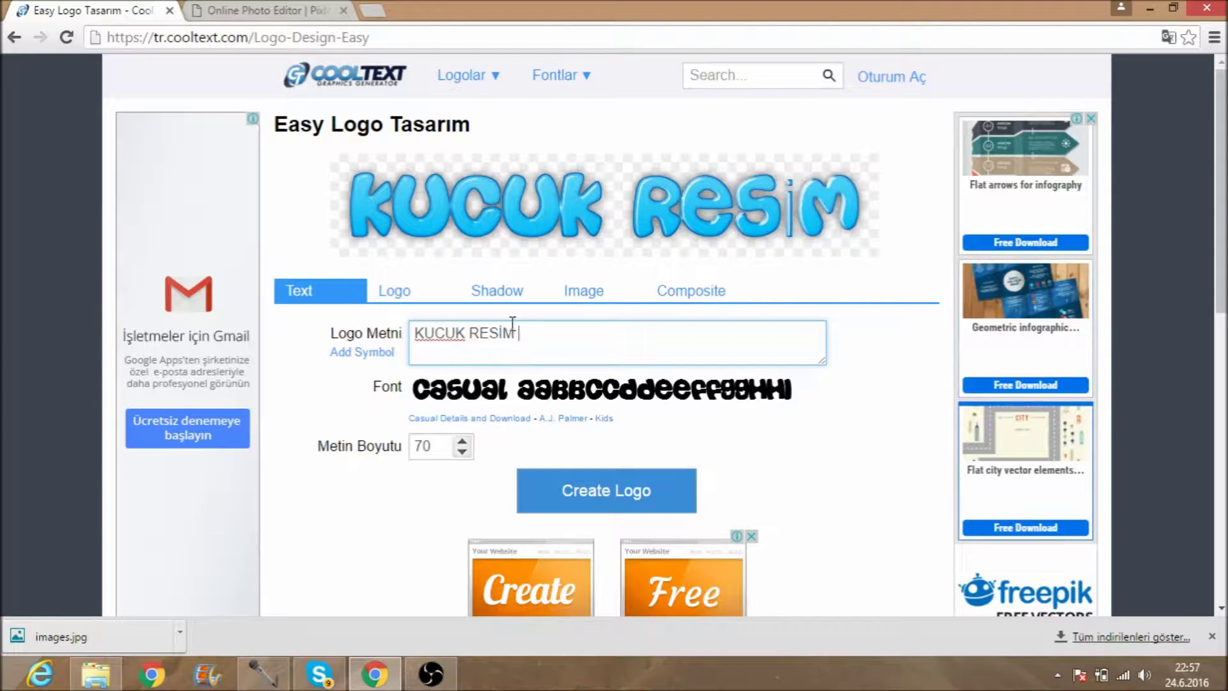
text(I)
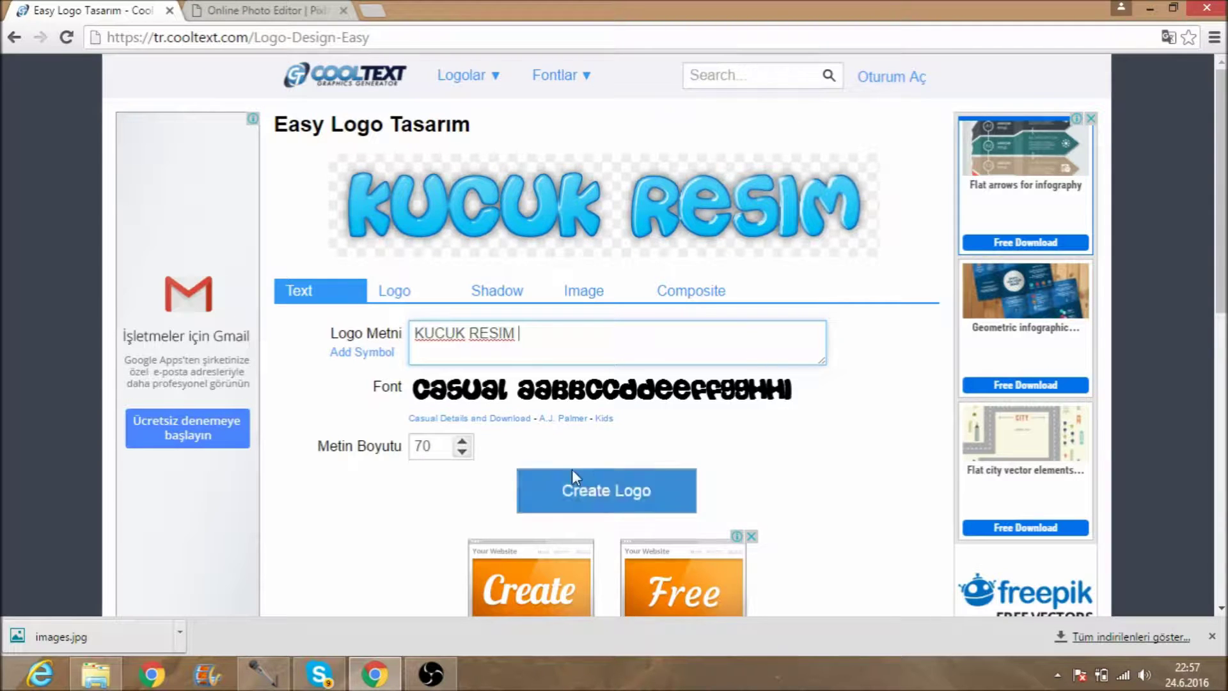
Step: Create the KUCUK RESIM logo, download it as a PNG and return to the Easy logo design page
click(648, 491)
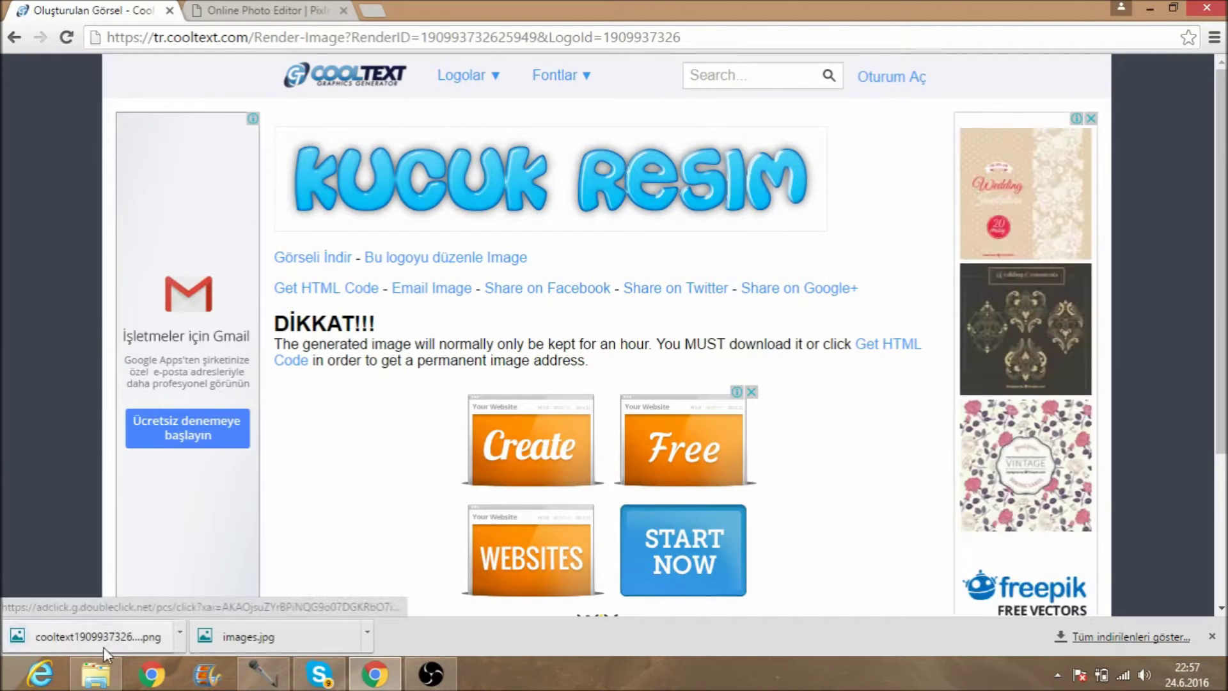
click(14, 38)
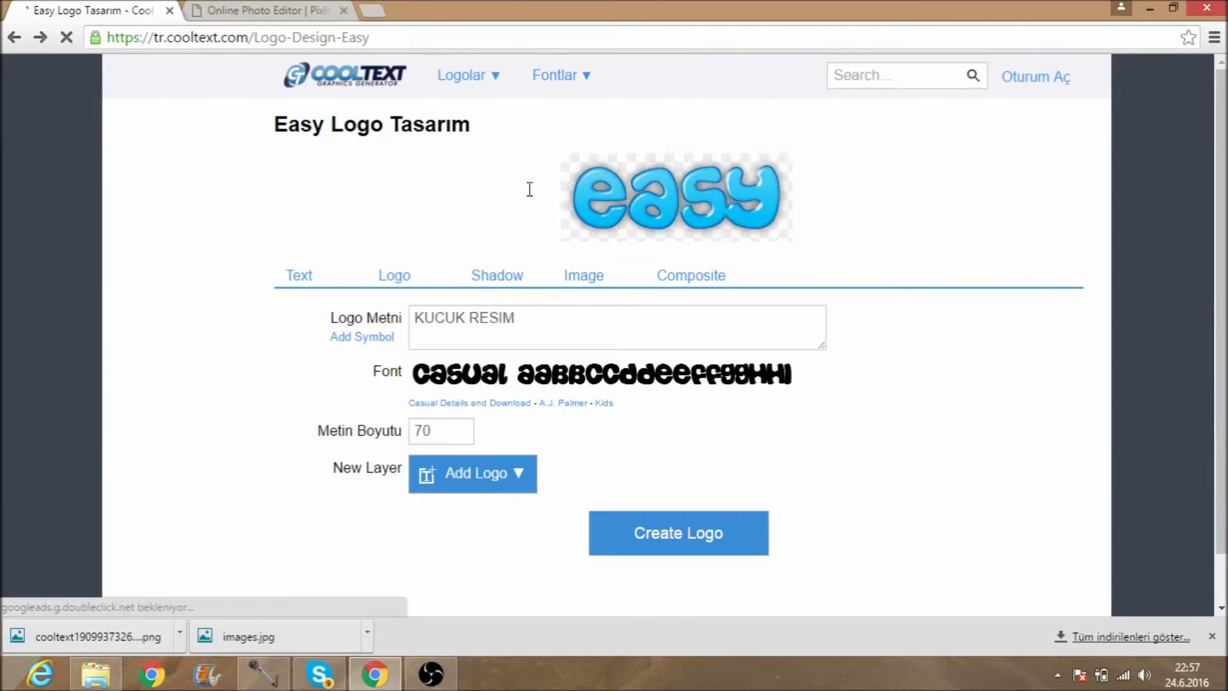
Step: Replace the logo text with /User/GameRoom
drag(518, 325, 409, 318)
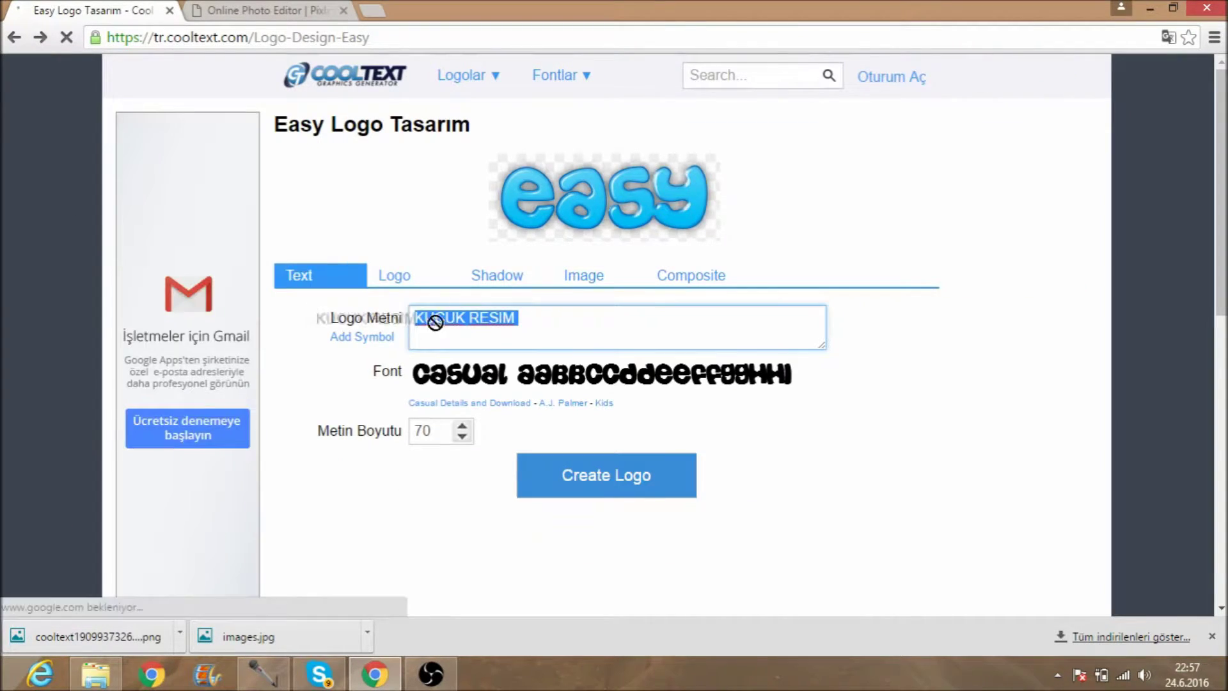
key(BackSpace)
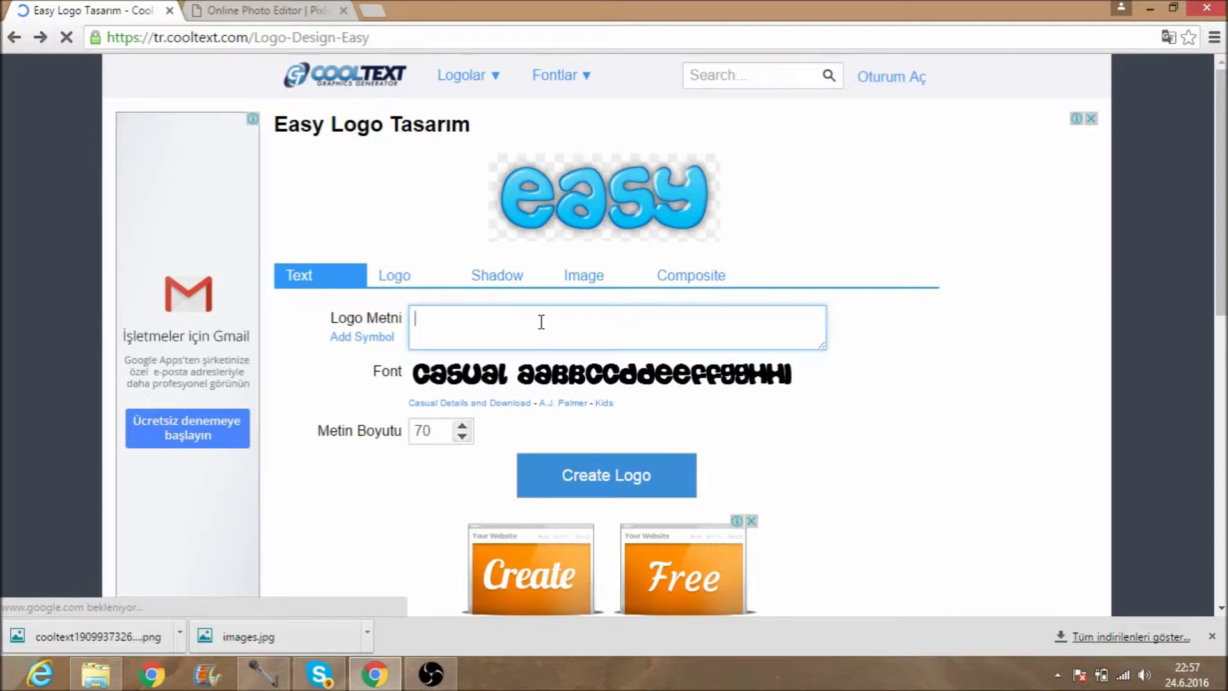
text(/User)
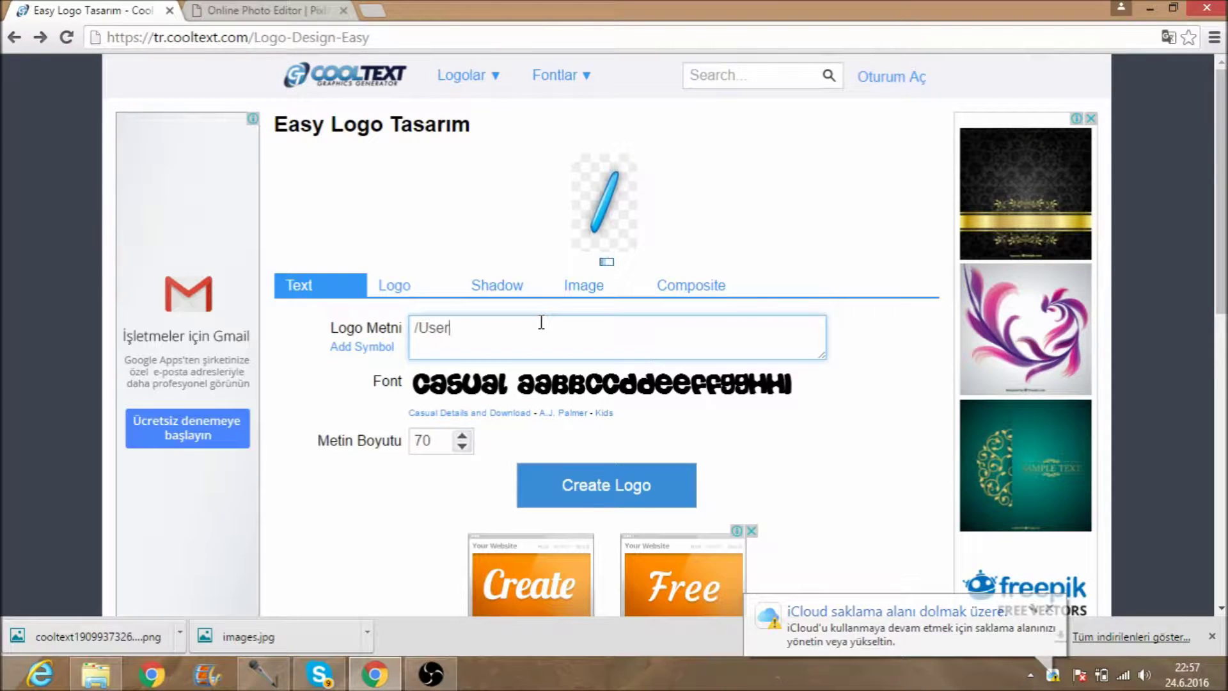
text(/G)
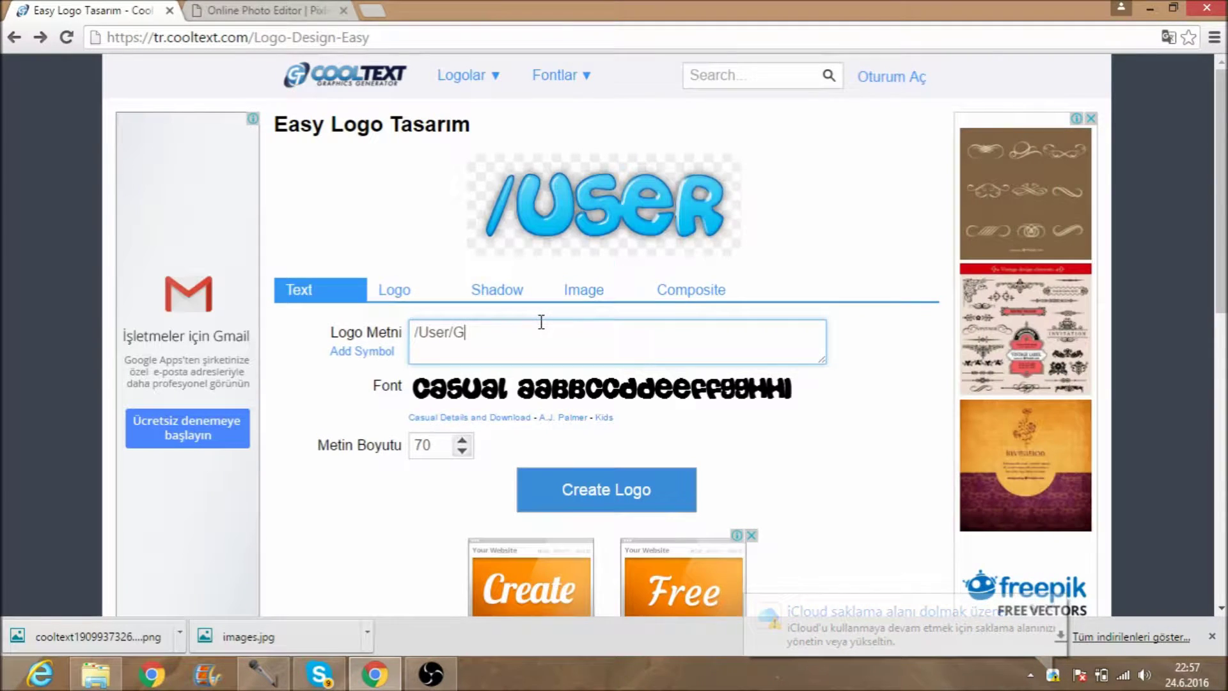
text(am)
key(BackSpace)
text(amer)
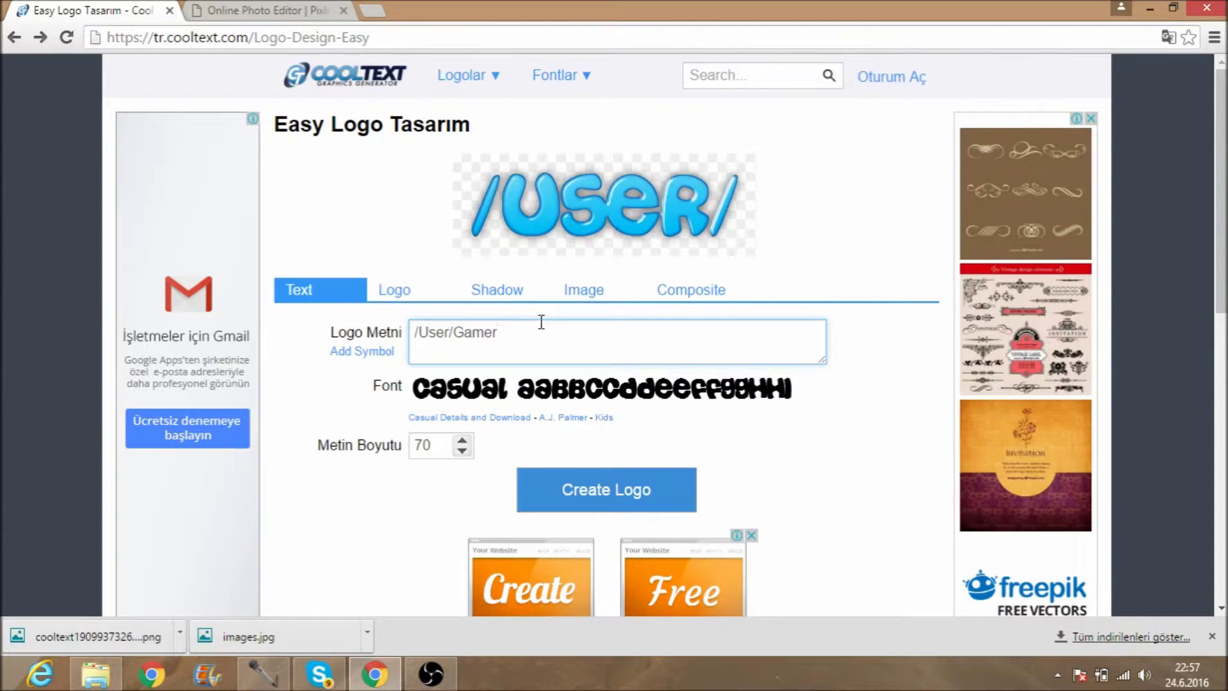
key(BackSpace)
text(Room)
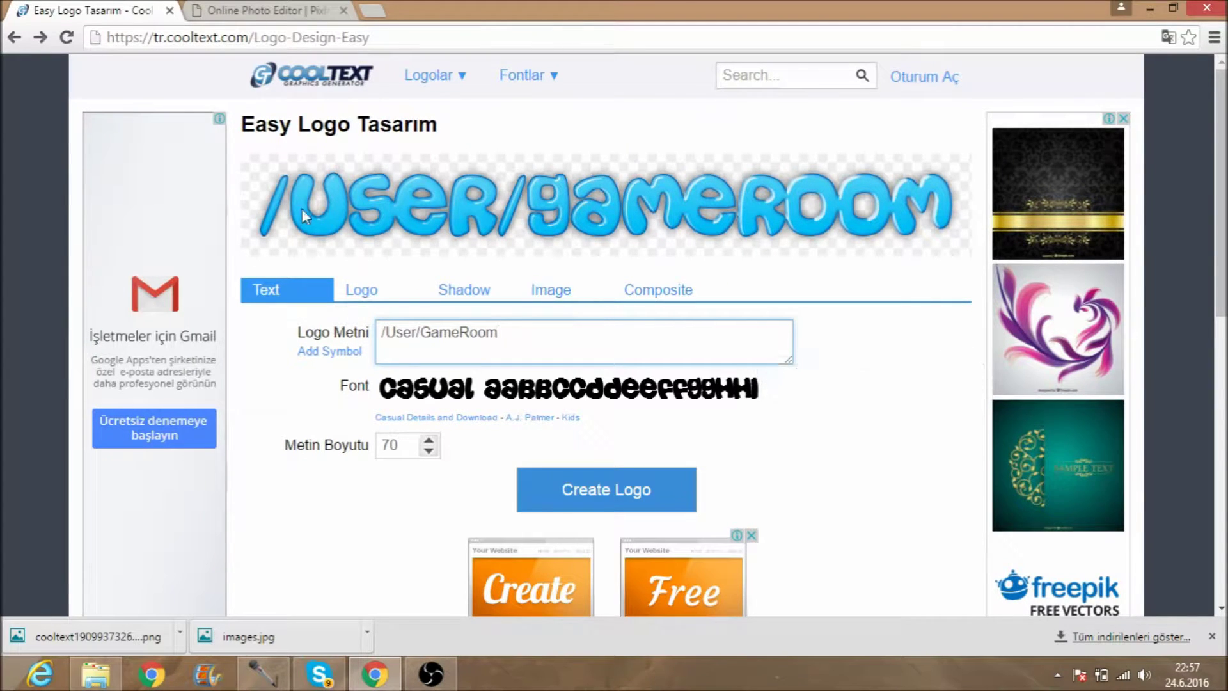
Step: Create the /User/GameRoom logo, download its image and close the Cool Text page
click(575, 497)
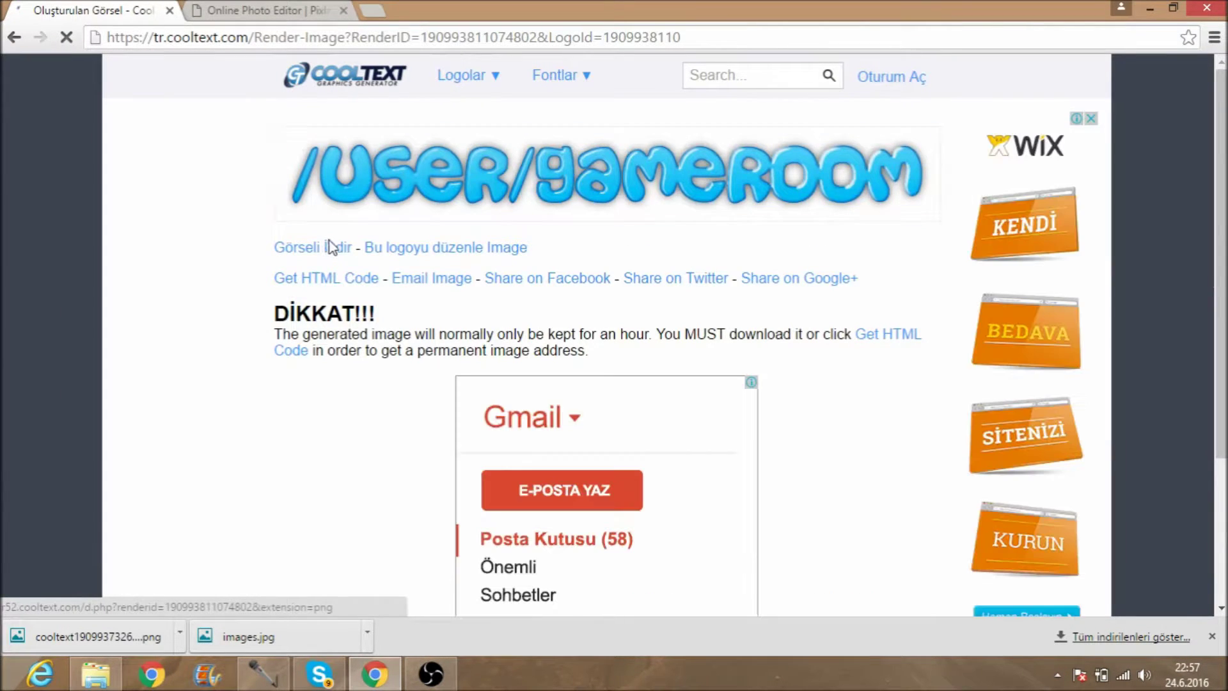
click(318, 248)
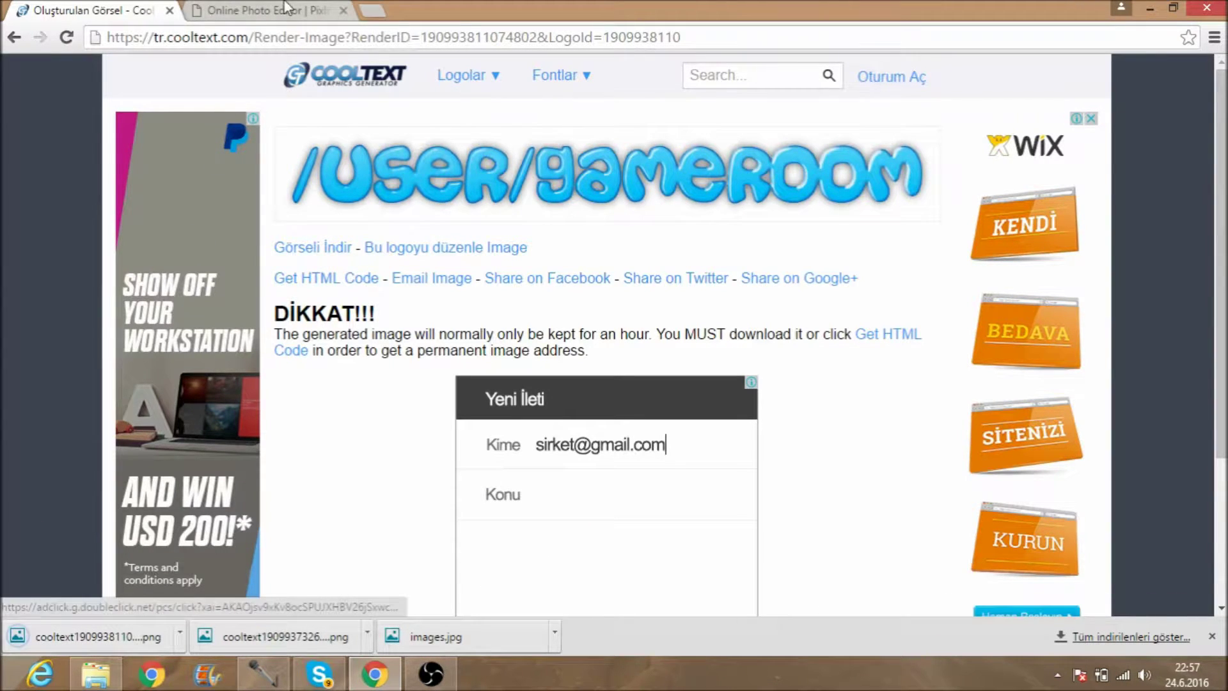
click(170, 10)
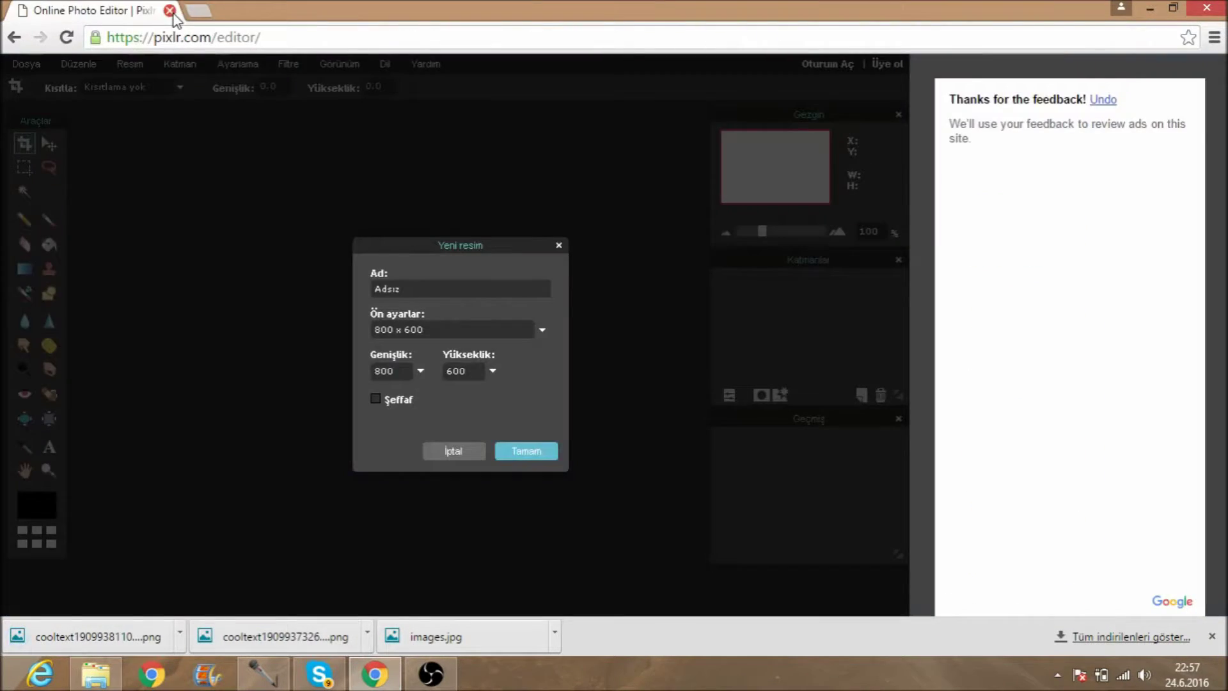
Step: Create a new 800 x 600 image in Pixlr and add images.jpg from Downloads as a layer
click(539, 454)
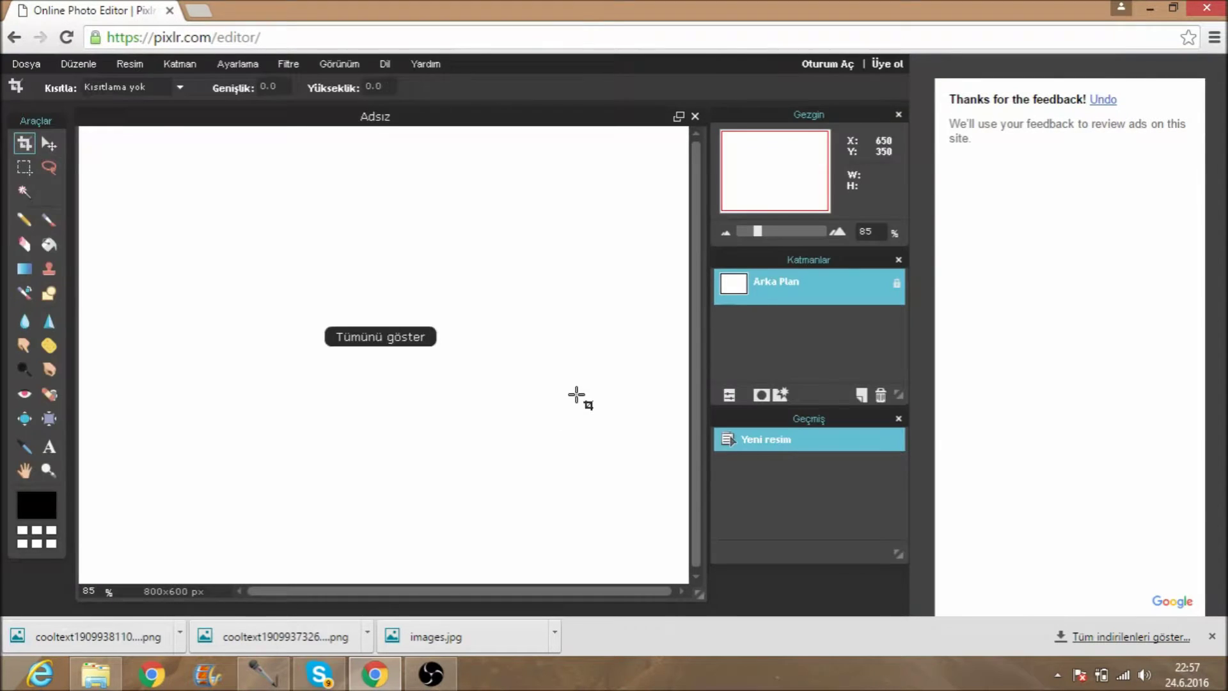
click(181, 66)
click(202, 140)
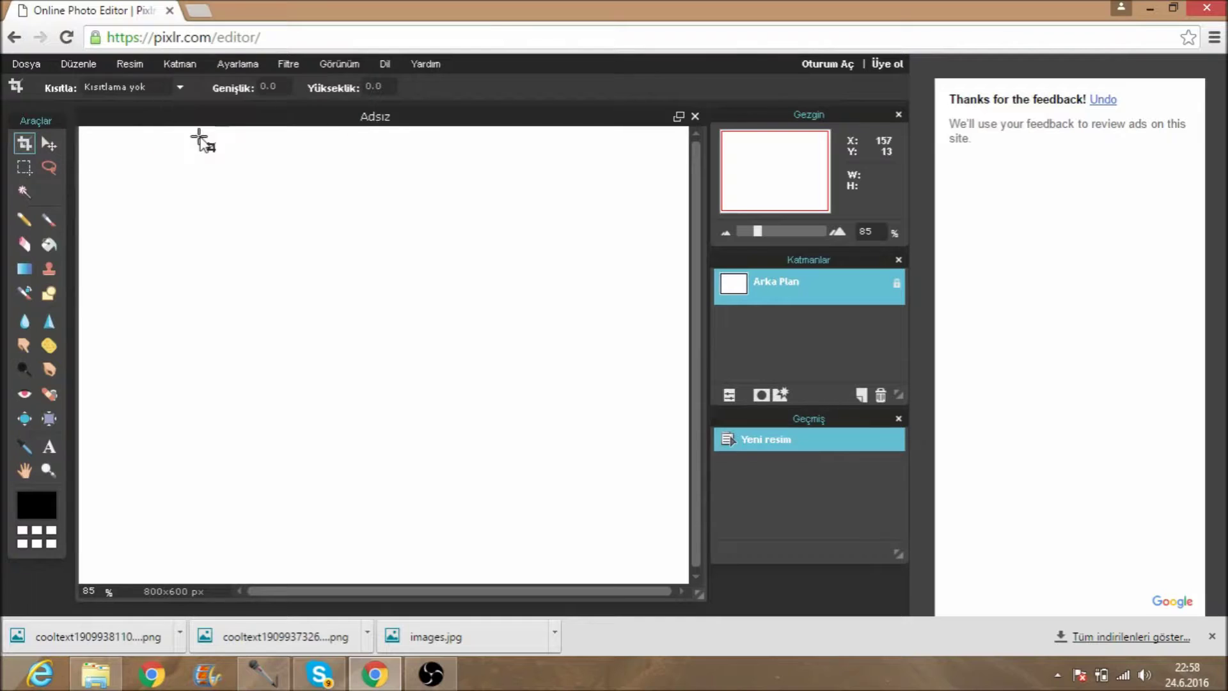
click(268, 378)
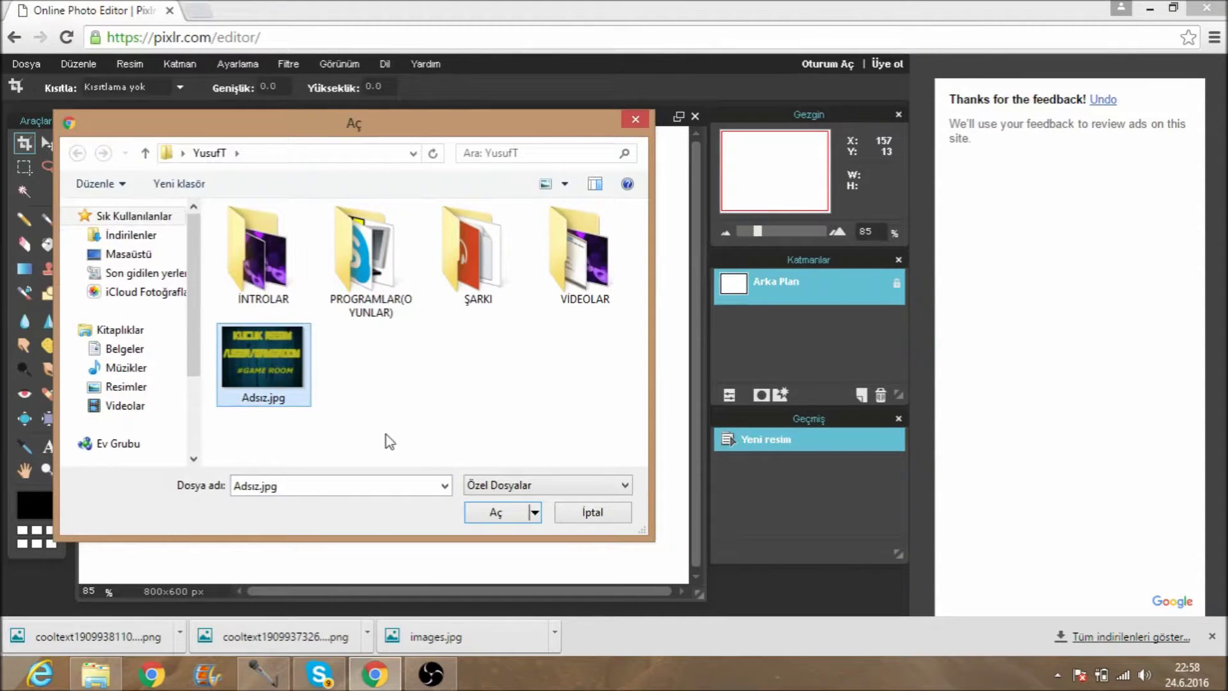
click(131, 234)
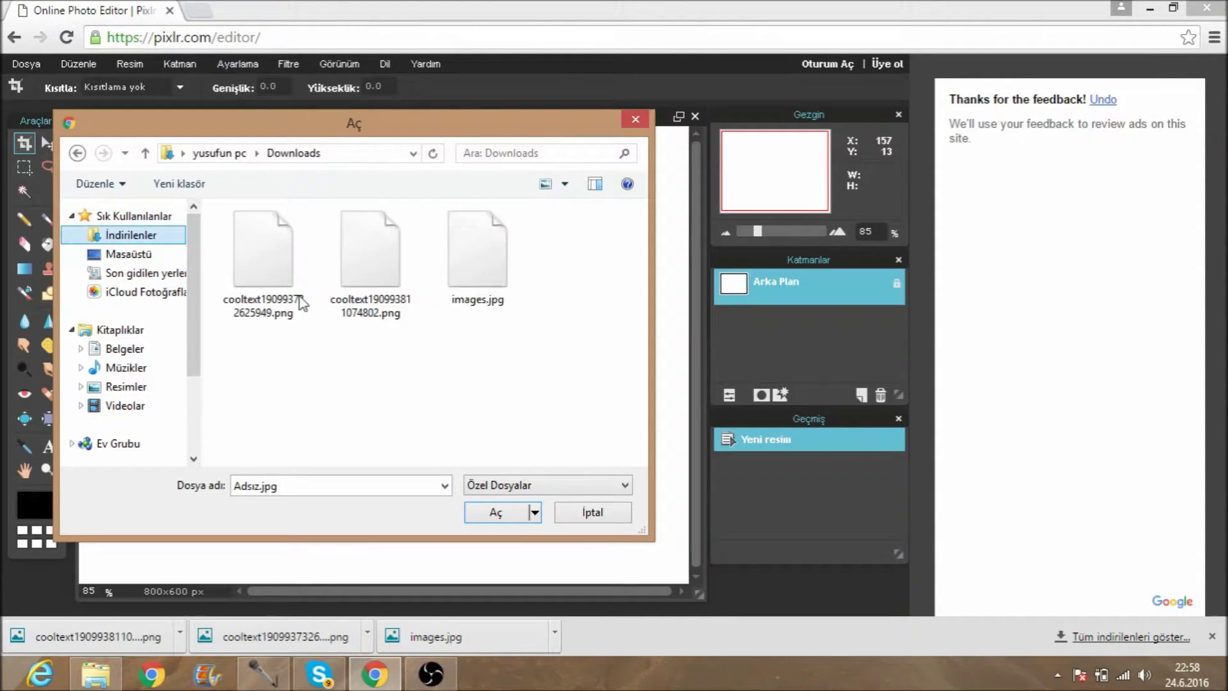
click(472, 248)
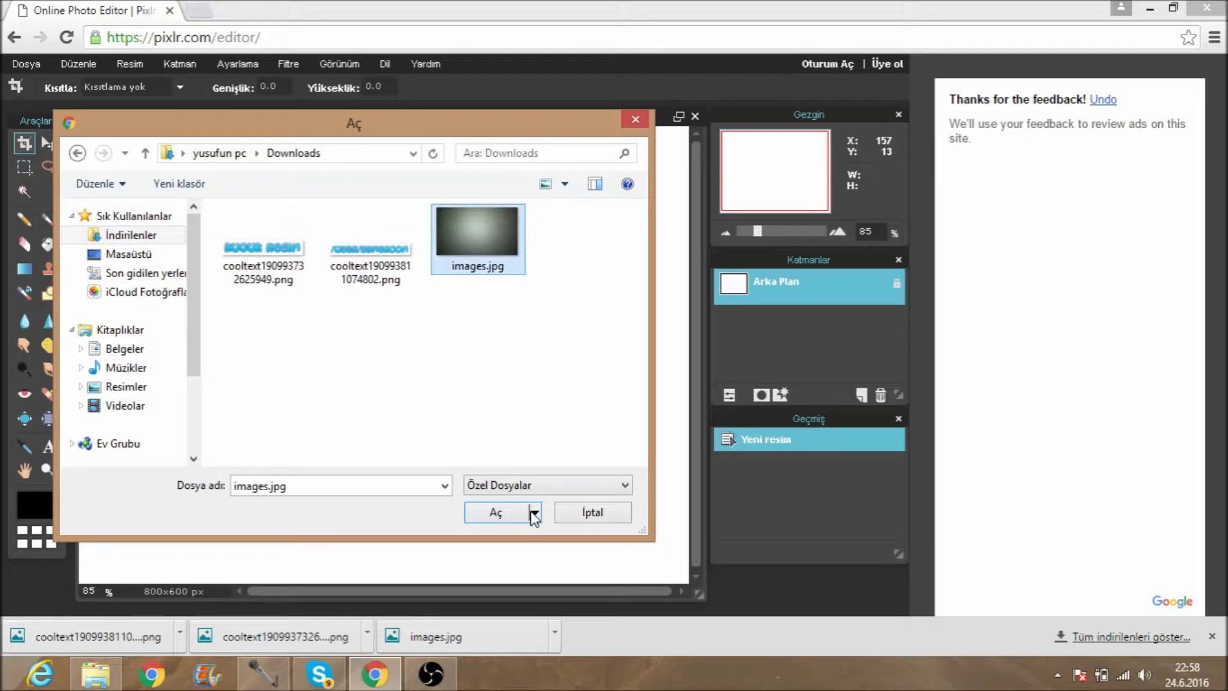
click(498, 512)
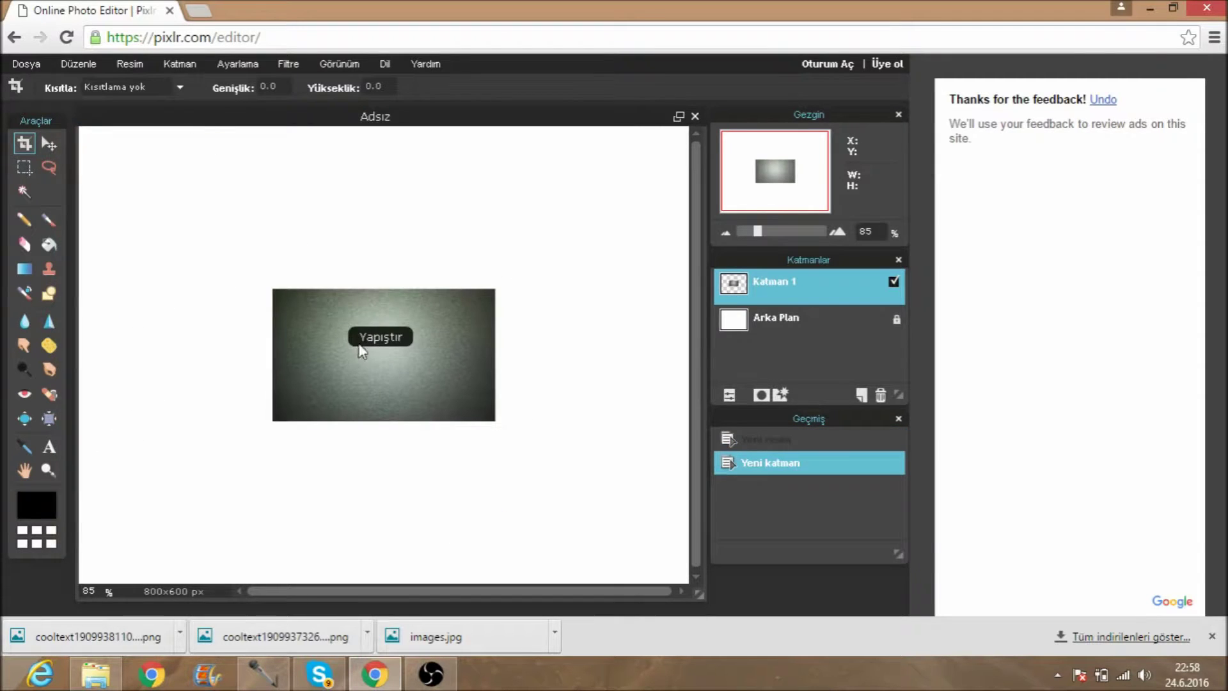
Step: Stretch the gradient background layer with Free Transform so it covers the whole canvas, and apply the change
click(78, 63)
click(86, 195)
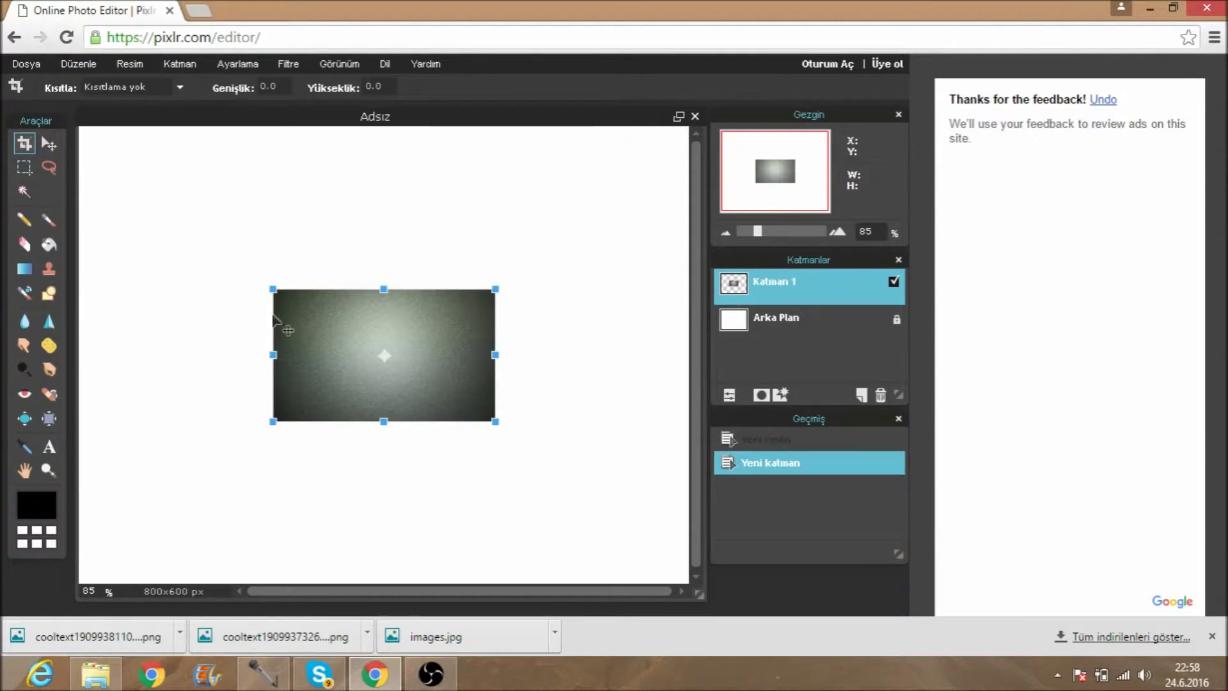
drag(267, 293, 74, 120)
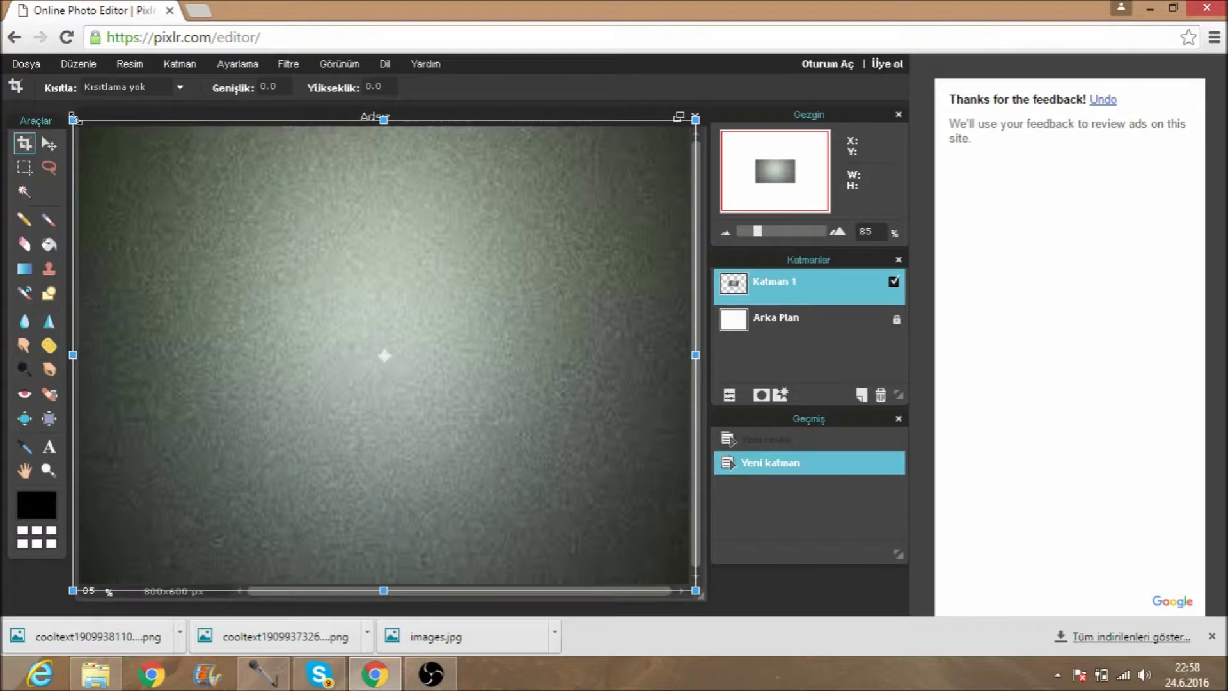
click(753, 582)
click(400, 374)
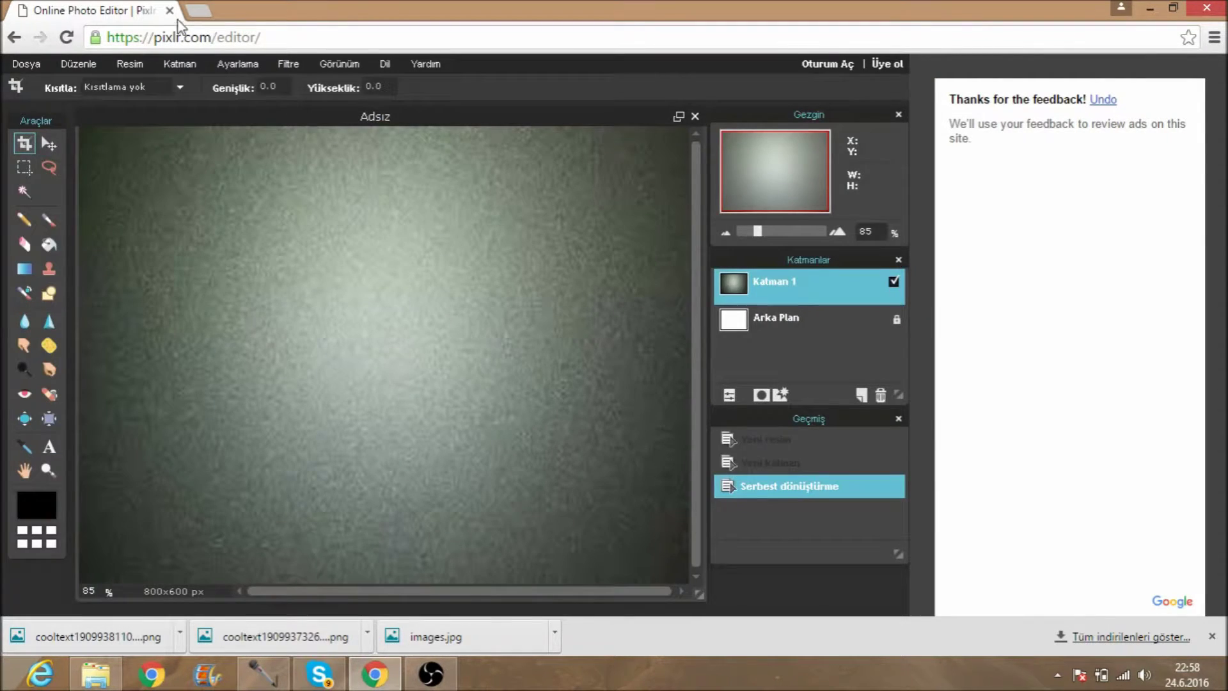
Step: Open the downloaded /User/GameRoom logo PNG, copy all of it and paste it into the background image as a new layer
click(26, 64)
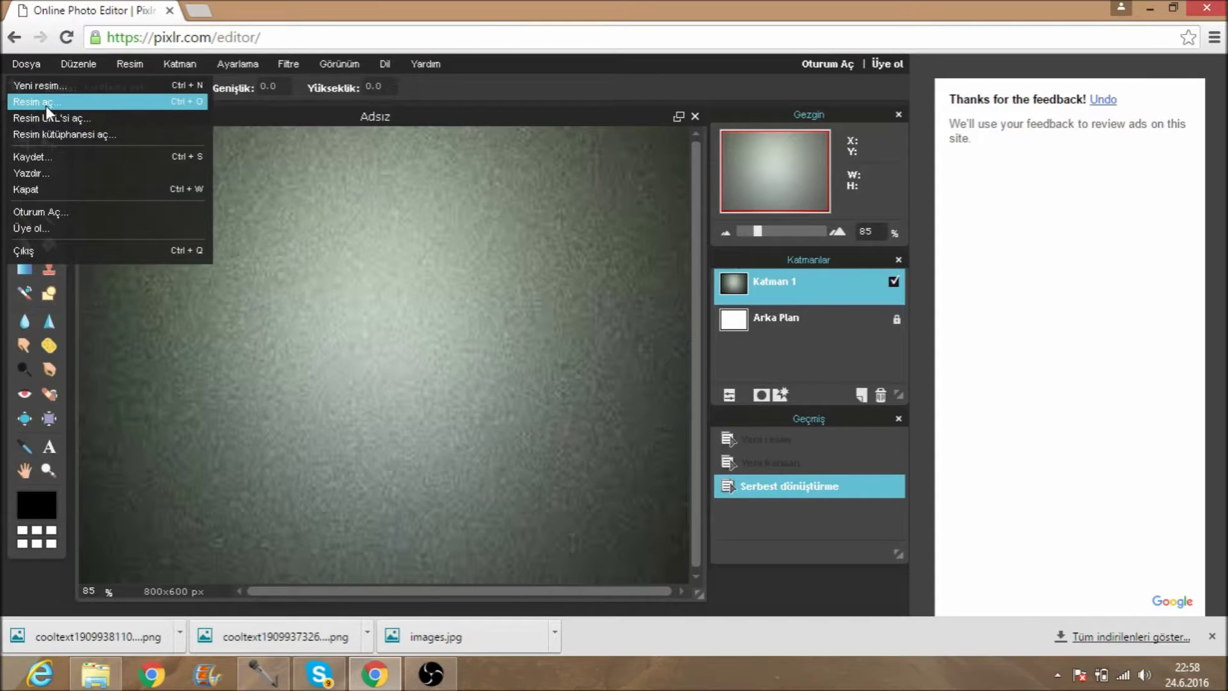
click(48, 102)
click(383, 249)
double_click(384, 249)
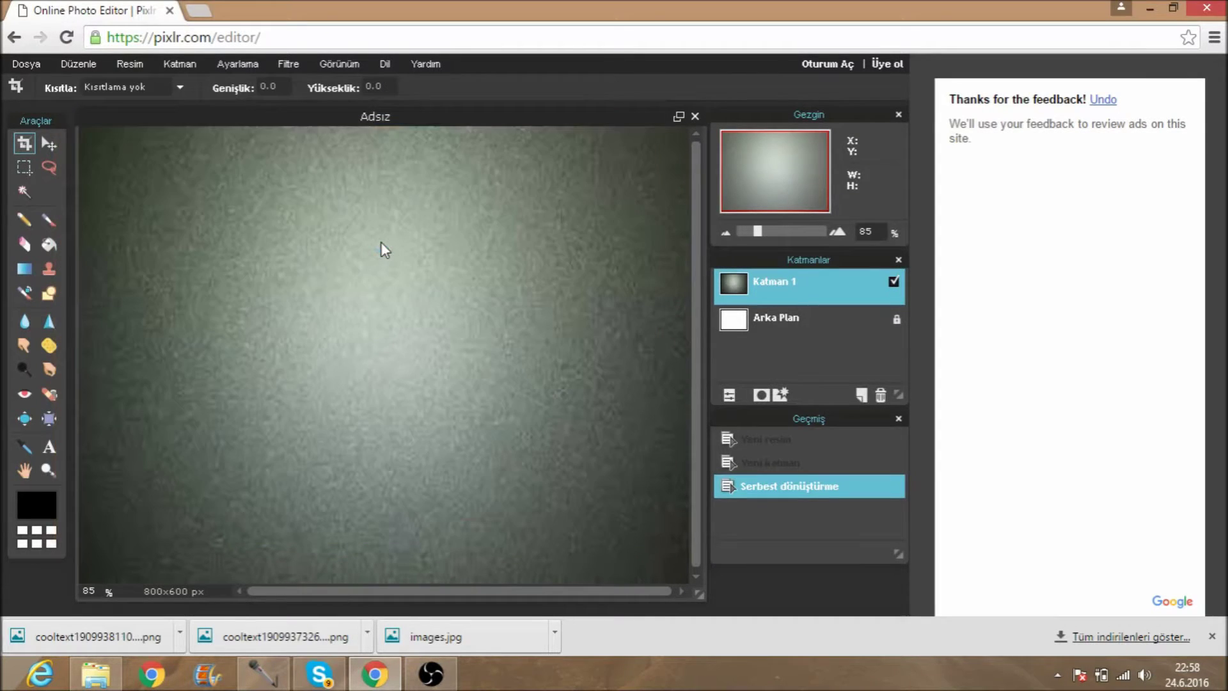
key(ctrl+a)
key(ctrl+c)
click(301, 364)
key(ctrl+v)
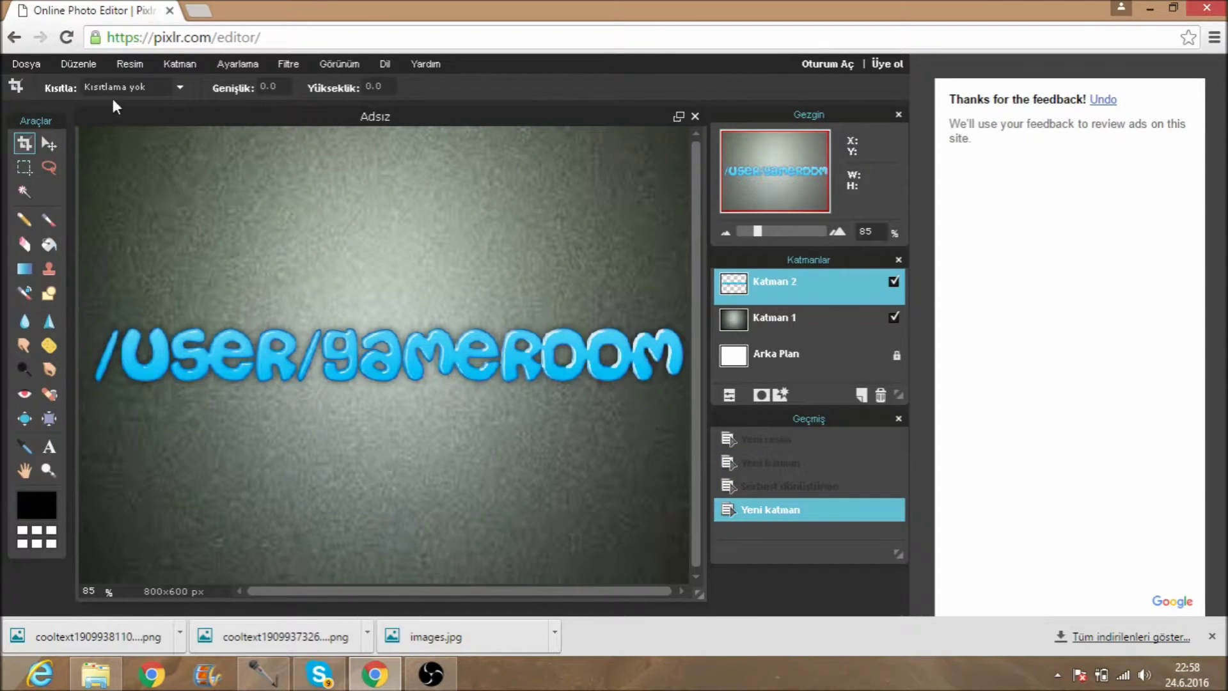
Step: Move the /User/GameRoom logo up into the upper part of the canvas with Free Transform and apply the change
click(78, 63)
click(136, 193)
drag(313, 323, 321, 238)
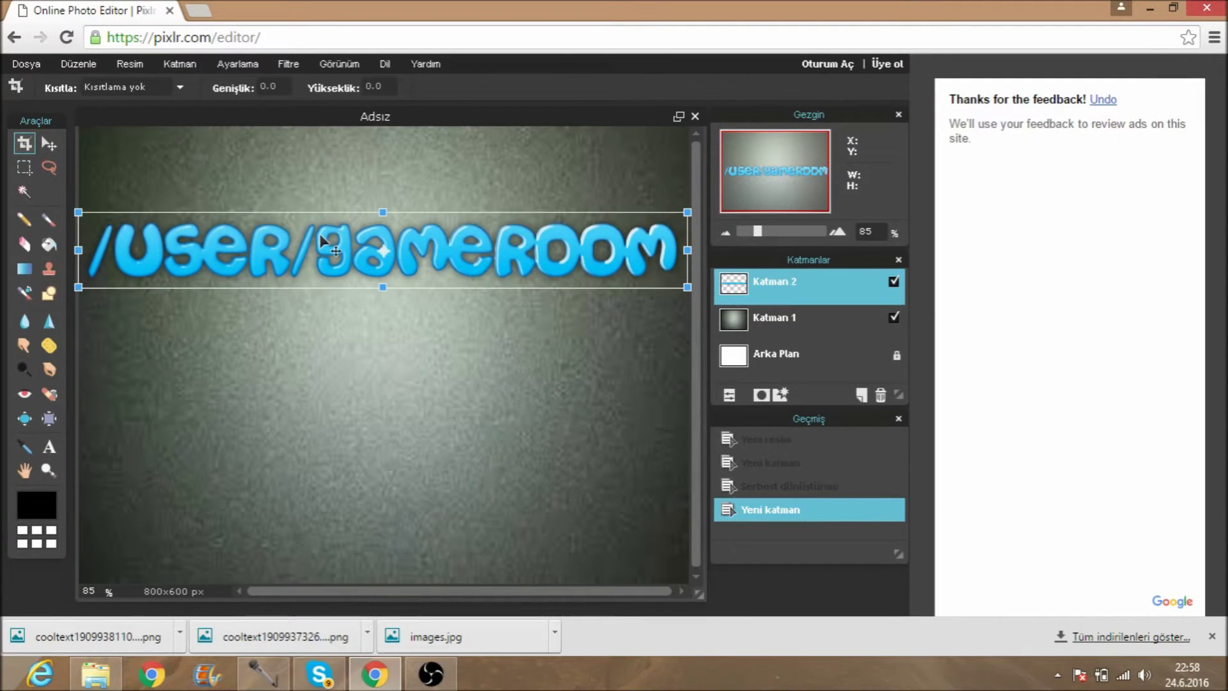
click(392, 356)
click(398, 370)
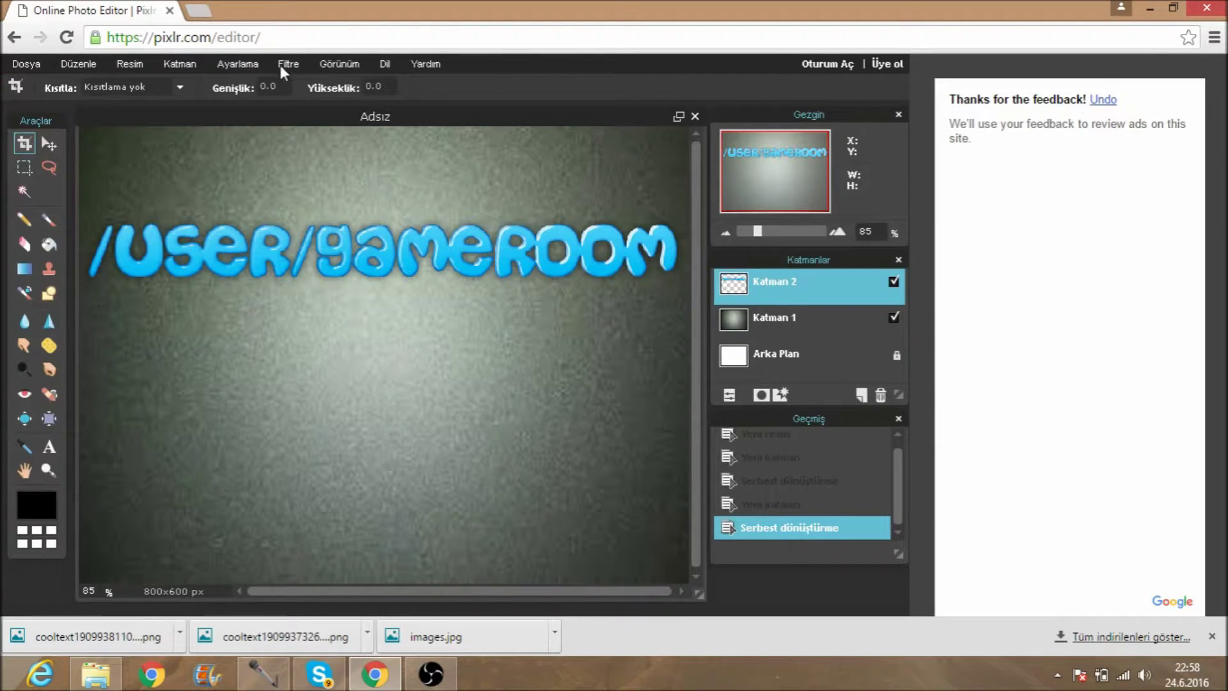
Step: Open the downloaded KUCUK RESIM logo PNG, copy all of it and paste it into the thumbnail image as a new layer
click(27, 63)
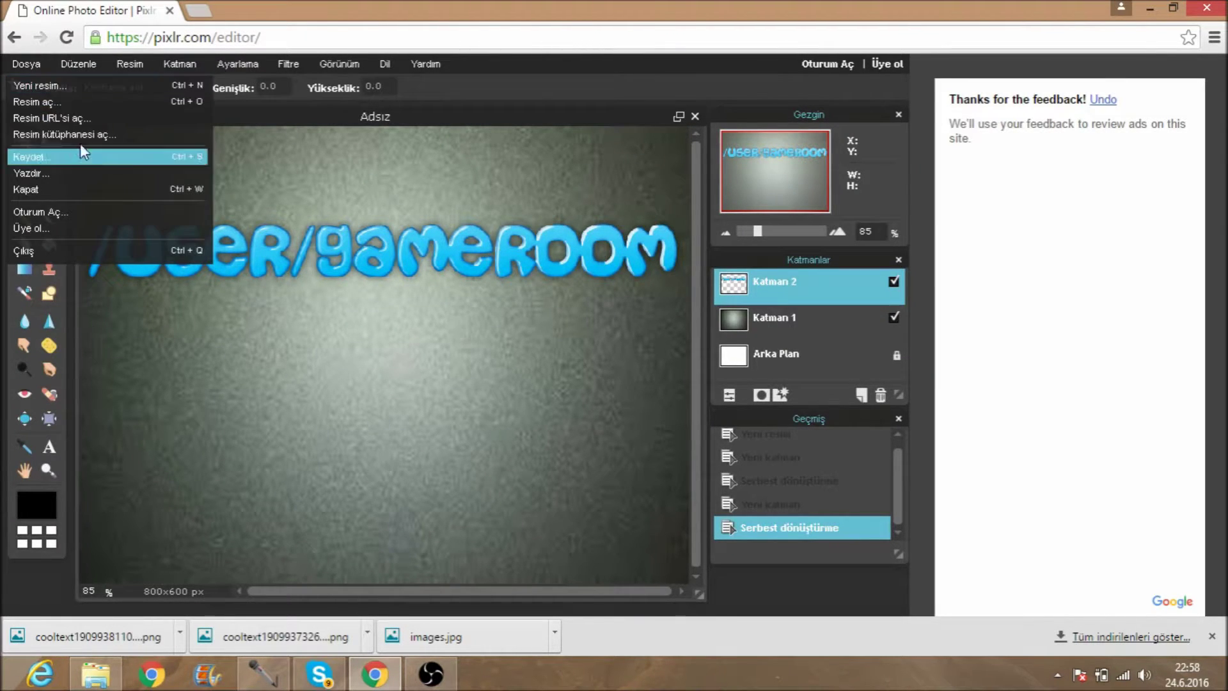
click(67, 104)
double_click(299, 231)
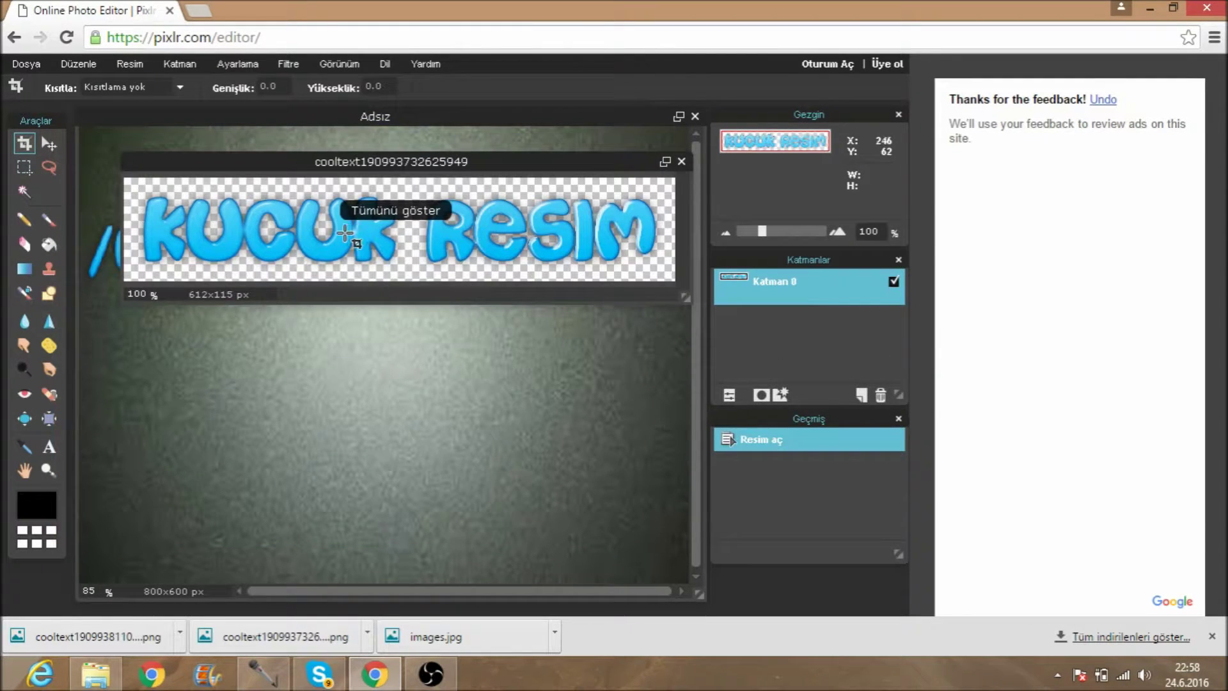
key(ctrl+a)
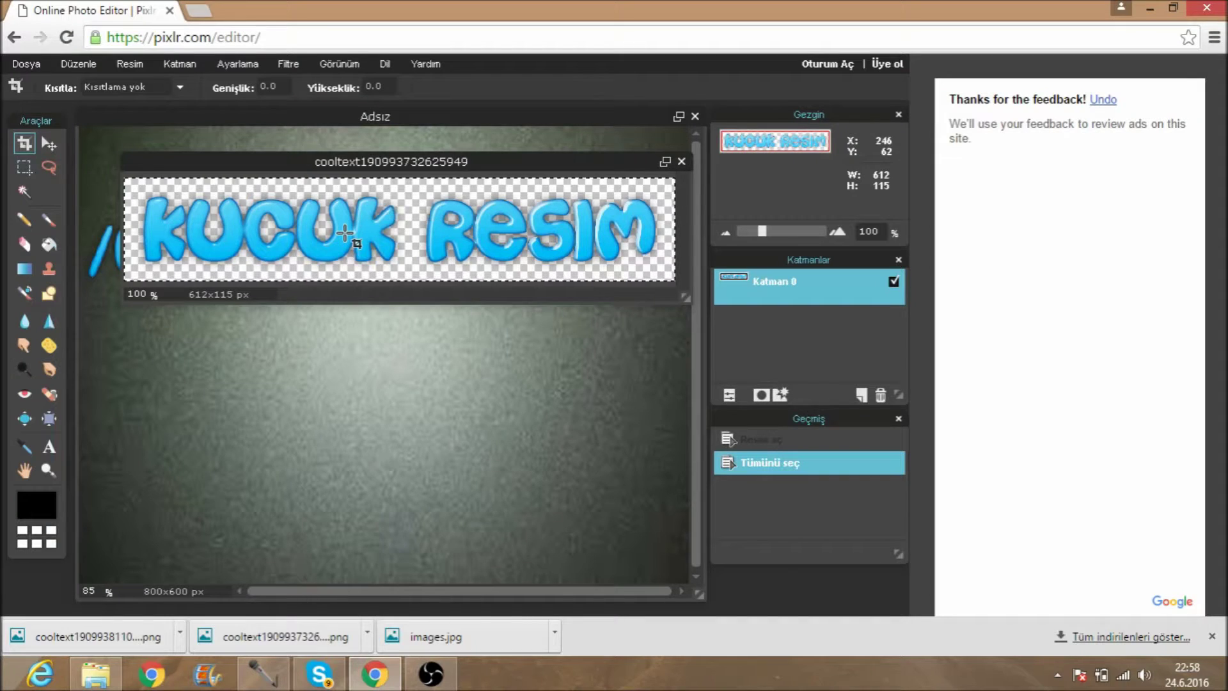
key(ctrl+c)
click(256, 413)
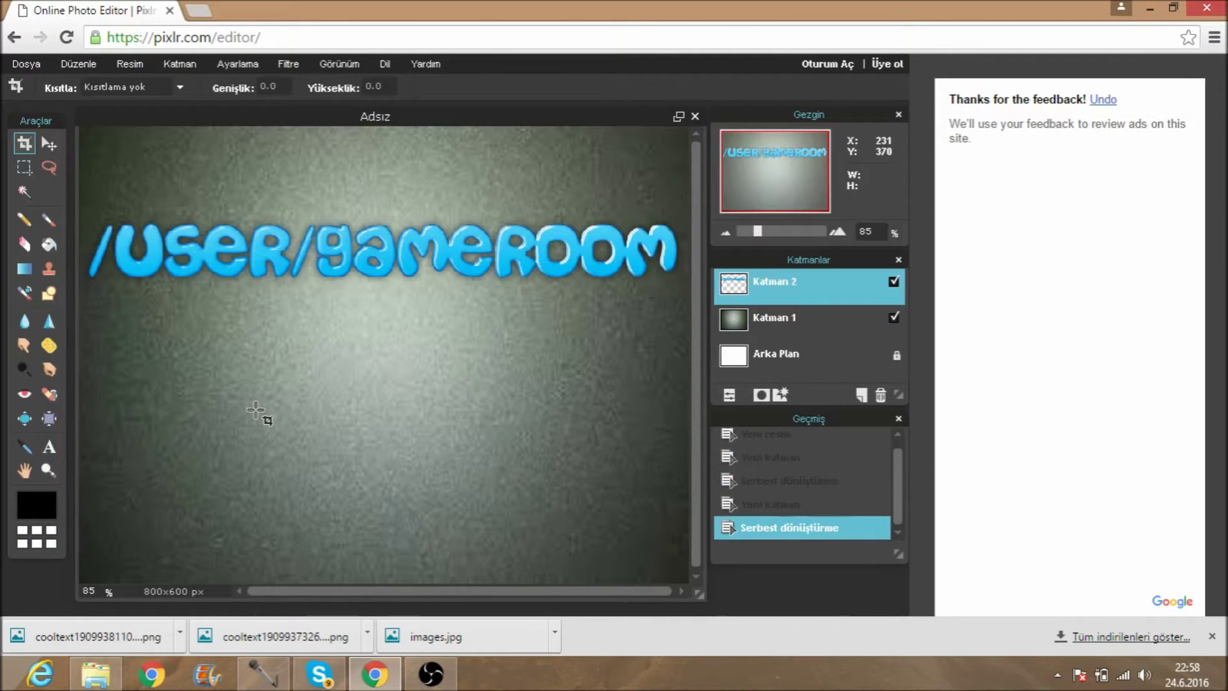
key(ctrl+v)
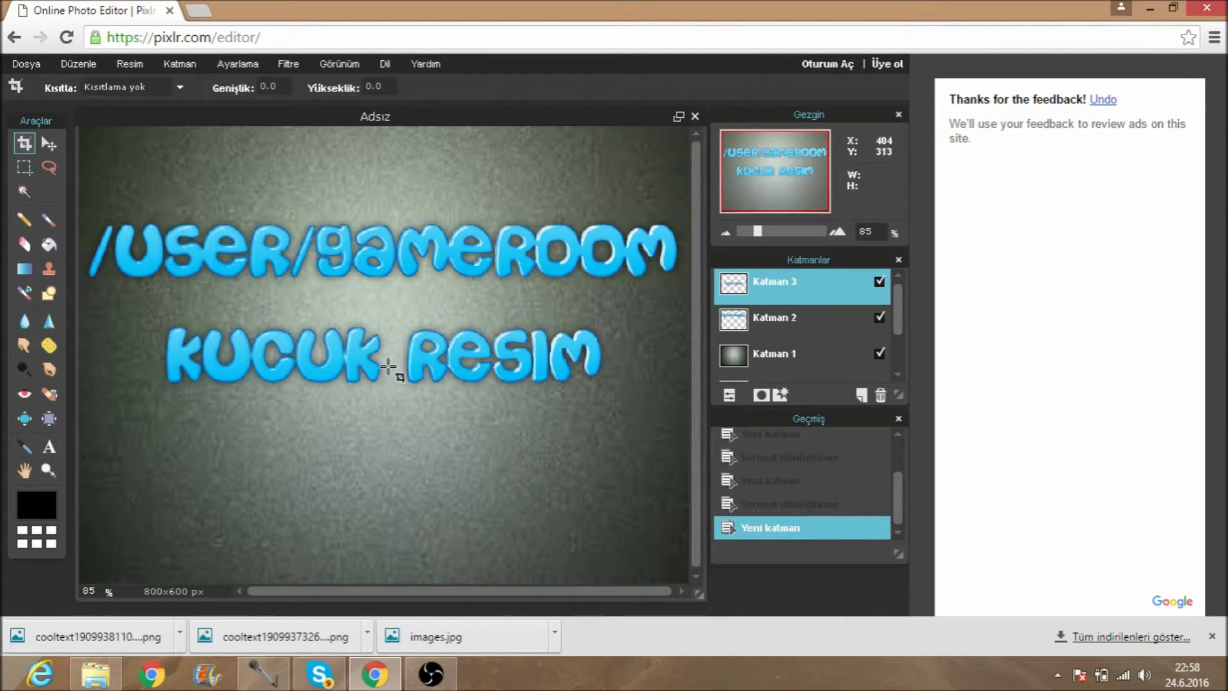
Step: Add a text layer reading #Game Room above the /User/GameRoom logo
click(49, 446)
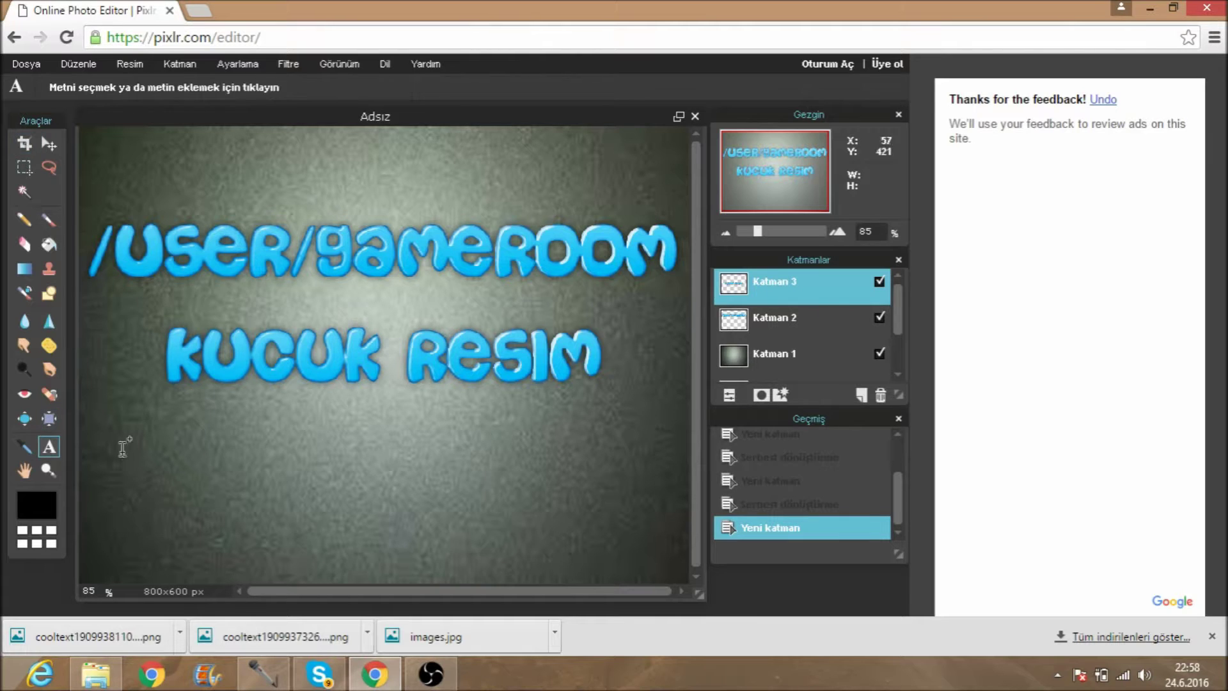
click(152, 142)
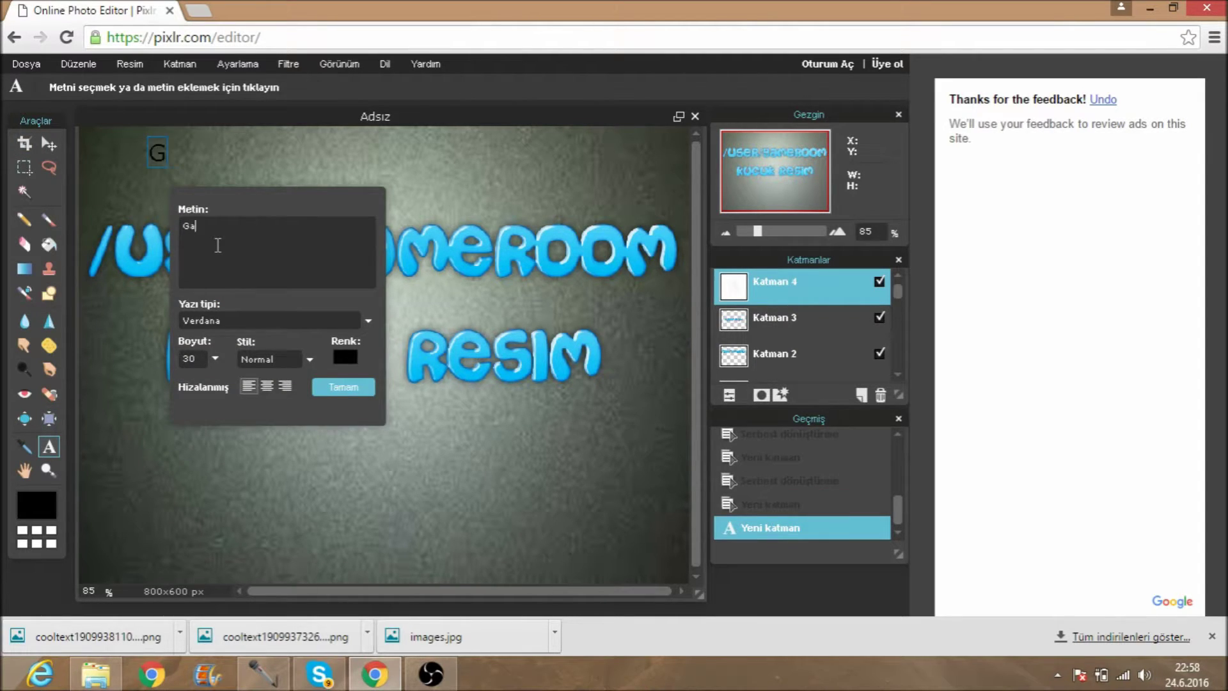
key(BackSpace)
key(BackSpace)
key(BackSpace)
text(#Game)
key(BackSpace)
key(BackSpace)
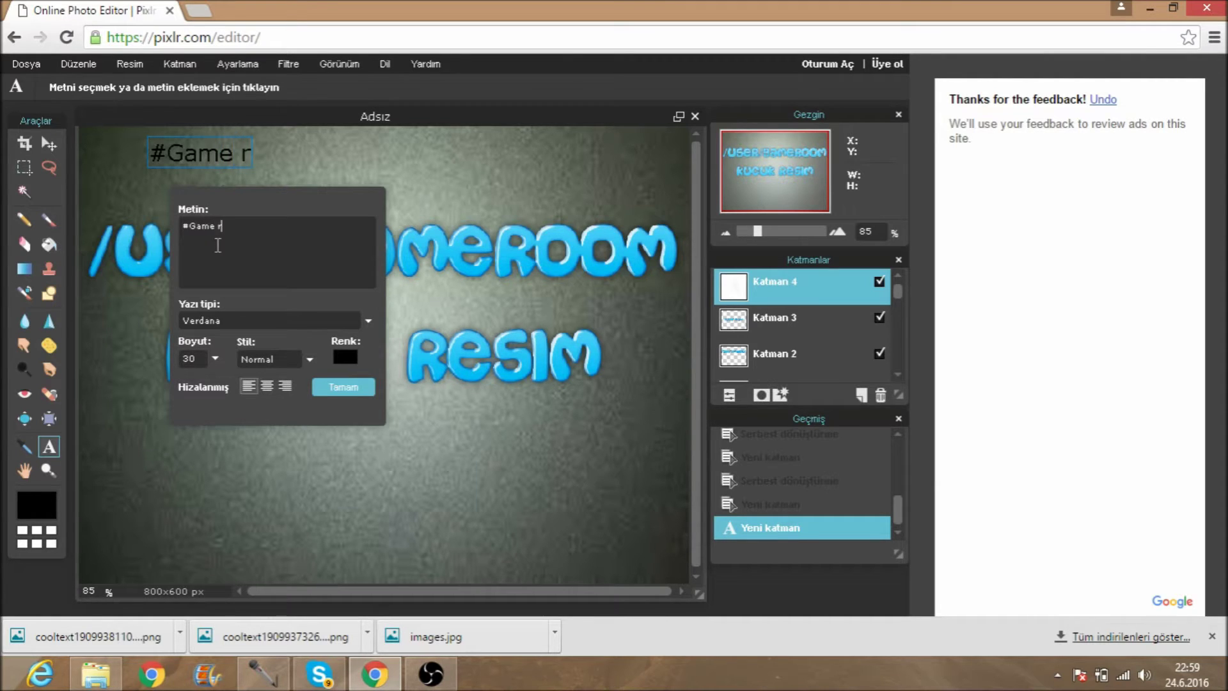
text(OM)
key(BackSpace)
key(BackSpace)
key(BackSpace)
text(oom)
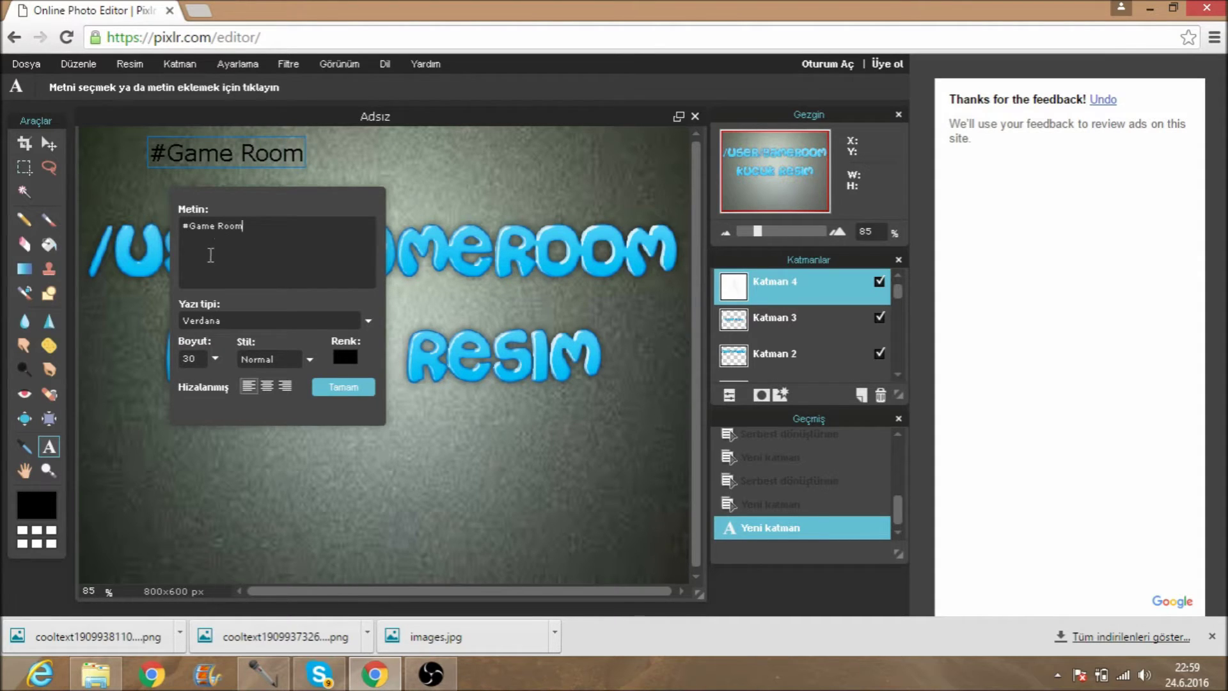
Step: Set the #Game Room text to size 80 and a bright cyan-blue colour
key(BackSpace)
key(BackSpace)
text(80)
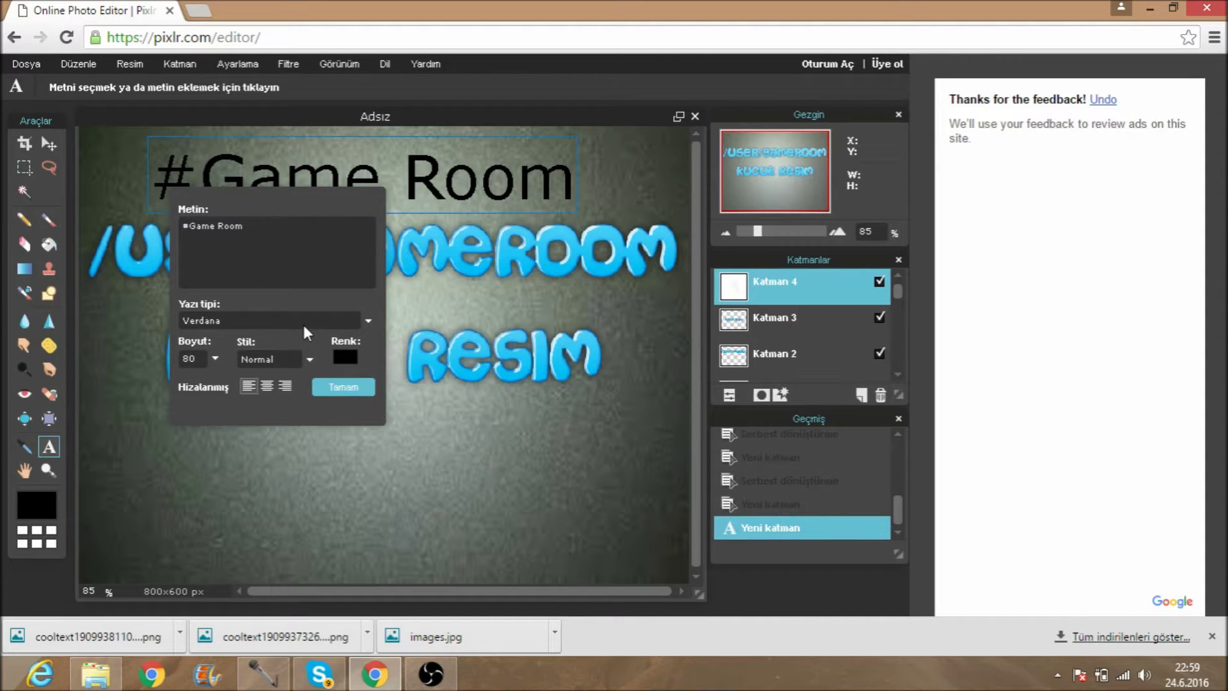
click(341, 358)
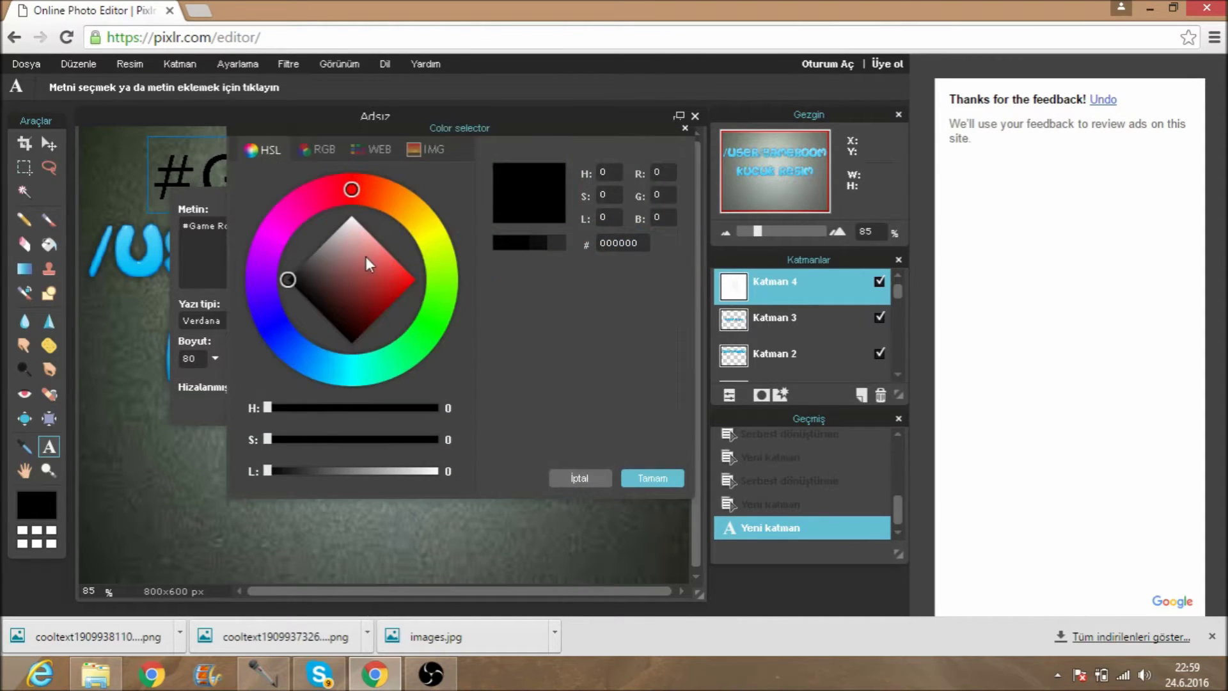
mouse_move(328, 343)
mouse_down()
mouse_move(317, 370)
mouse_move(337, 366)
mouse_up()
mouse_move(356, 288)
mouse_down()
mouse_move(403, 280)
mouse_move(475, 330)
mouse_up()
click(642, 478)
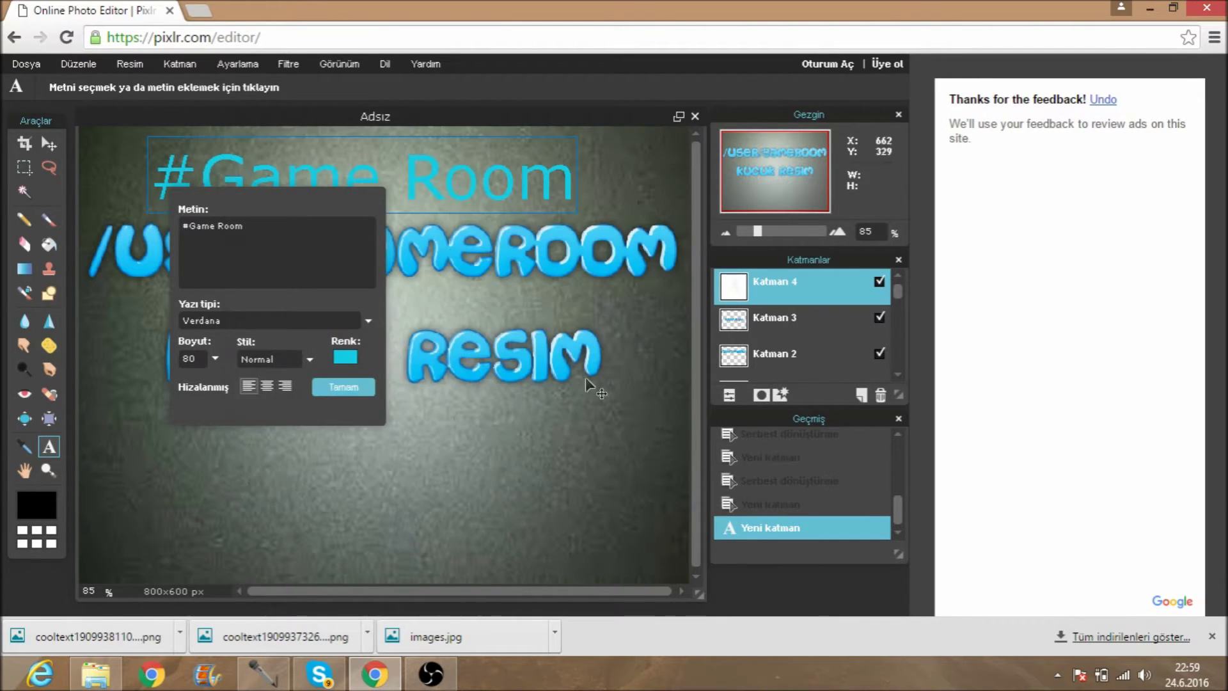
Step: Set the #Game Room text style to bold italic and move the text below the KUCUK RESIM logo
click(352, 386)
click(392, 179)
click(308, 358)
click(271, 429)
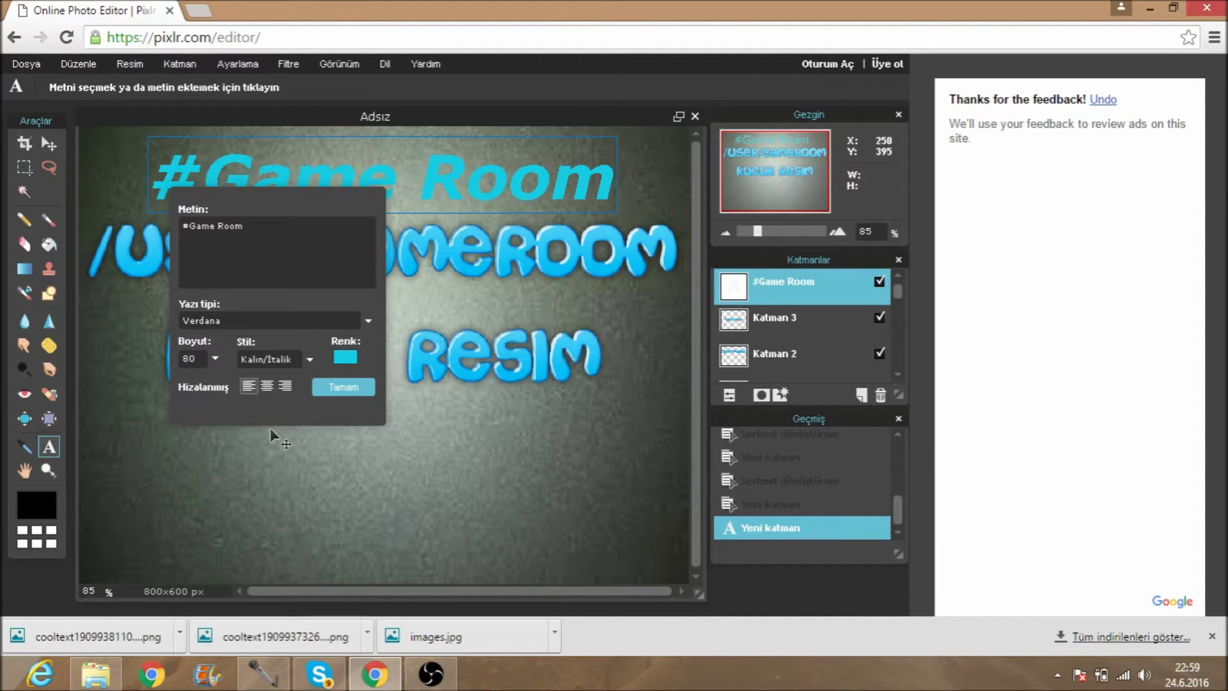
click(343, 386)
click(391, 173)
drag(392, 173, 404, 463)
Step: Change the #Game Room text colour to the slightly darker cyan 22c1d6 and apply the text settings
click(354, 358)
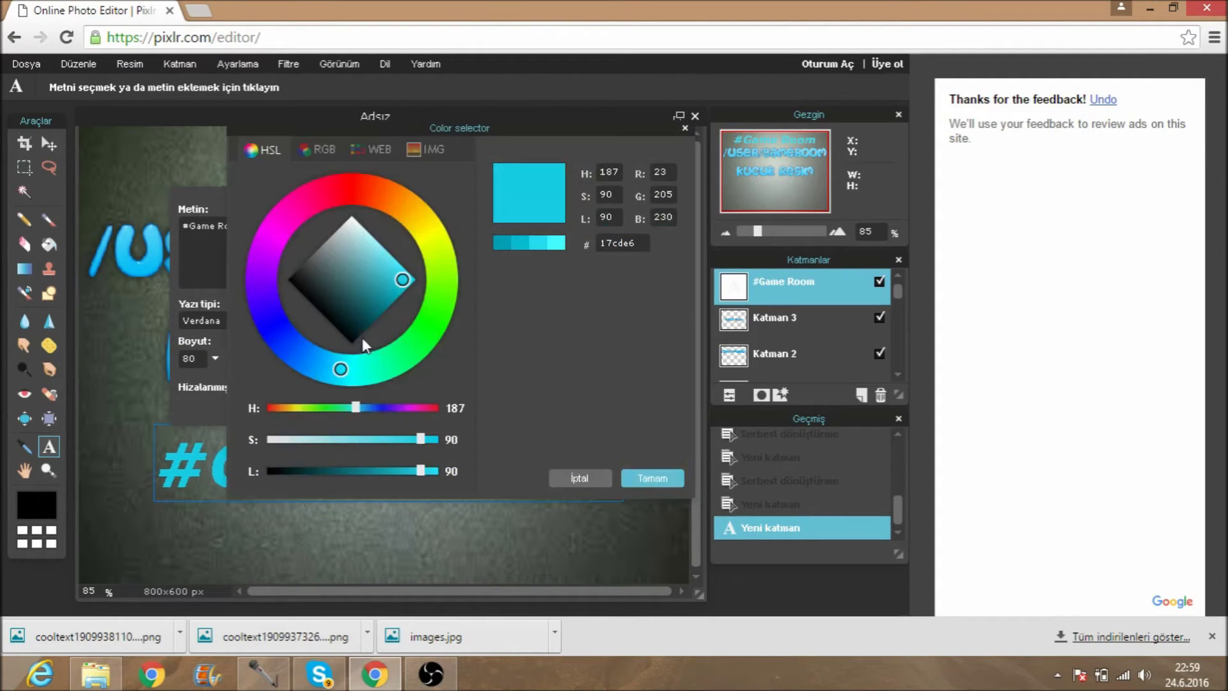
mouse_move(358, 273)
mouse_down()
mouse_move(324, 271)
mouse_move(322, 282)
mouse_move(397, 279)
mouse_up()
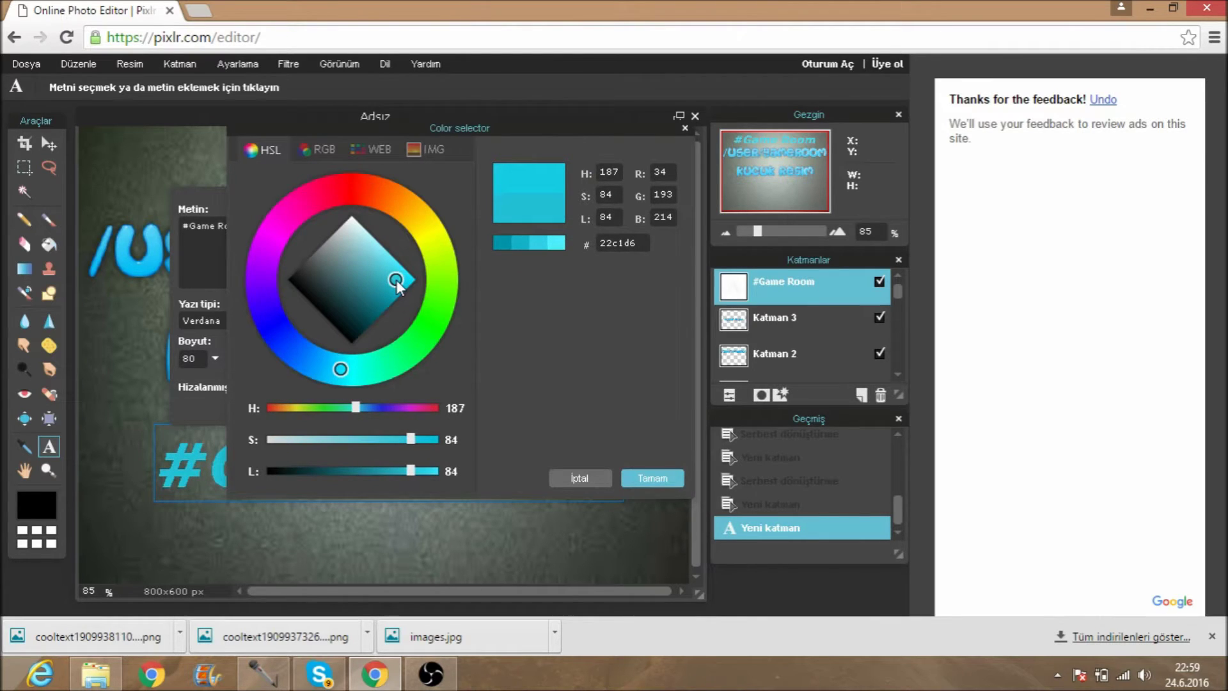
click(640, 481)
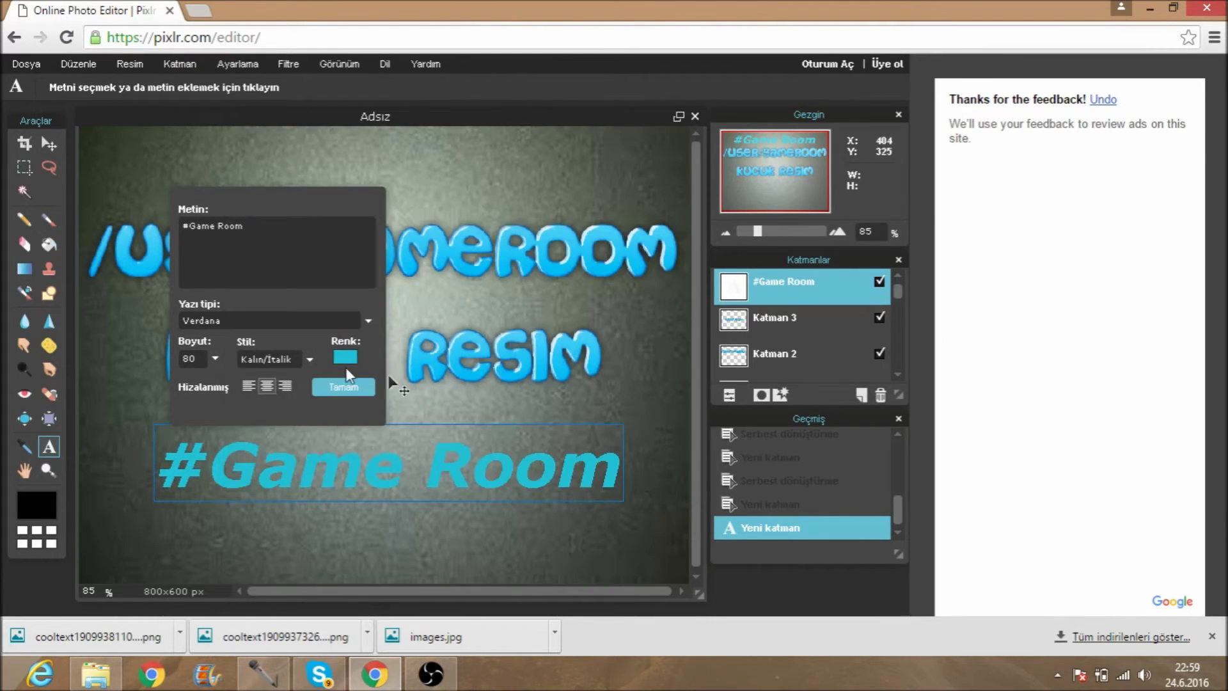
click(358, 383)
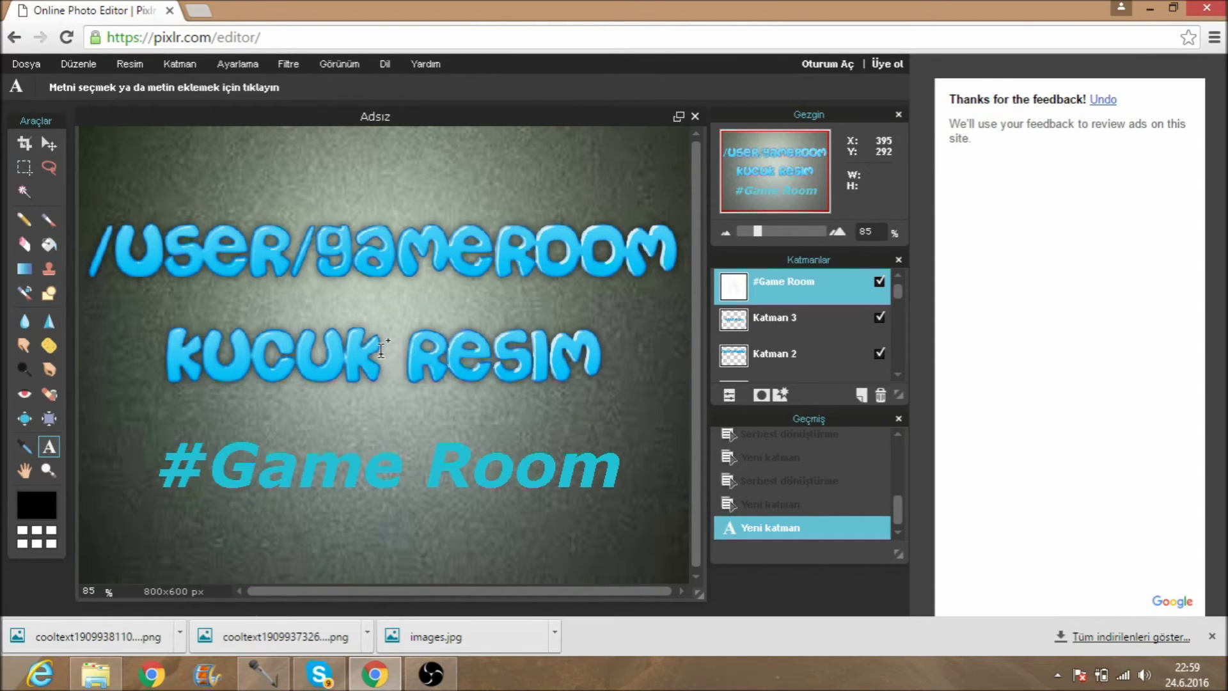
Step: Start saving the thumbnail as a JPEG in the personal folder on the desktop, declining to replace the existing Adsız.jpg
click(38, 63)
click(41, 156)
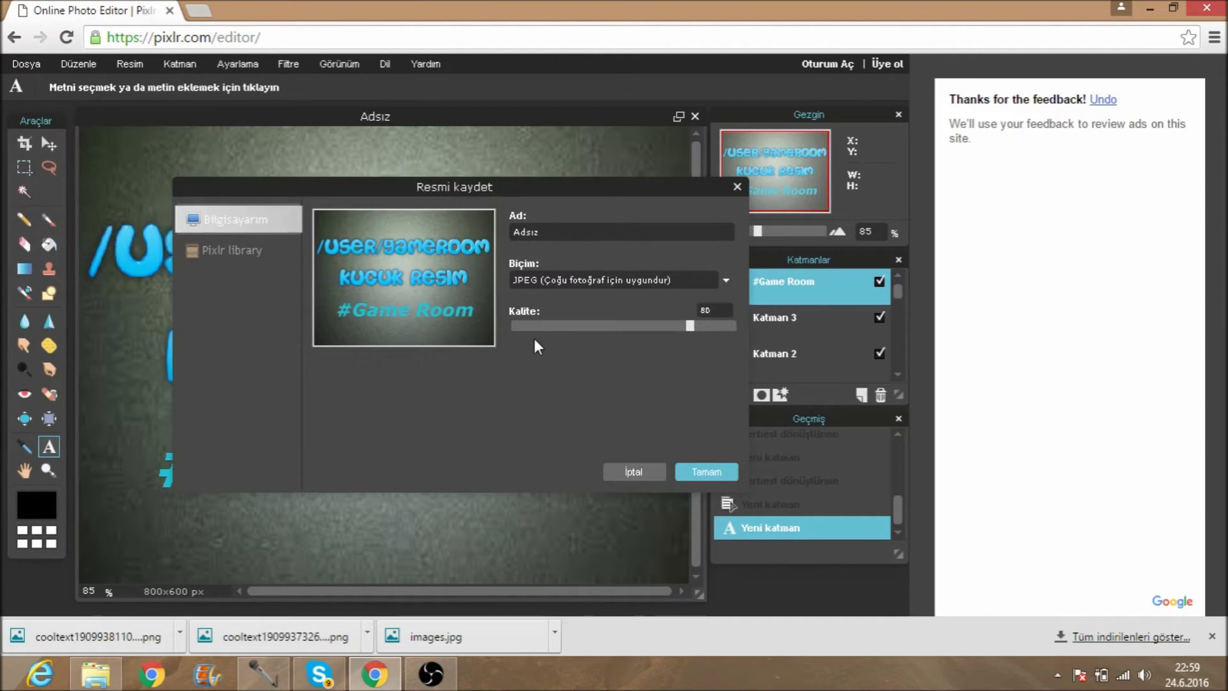
click(711, 475)
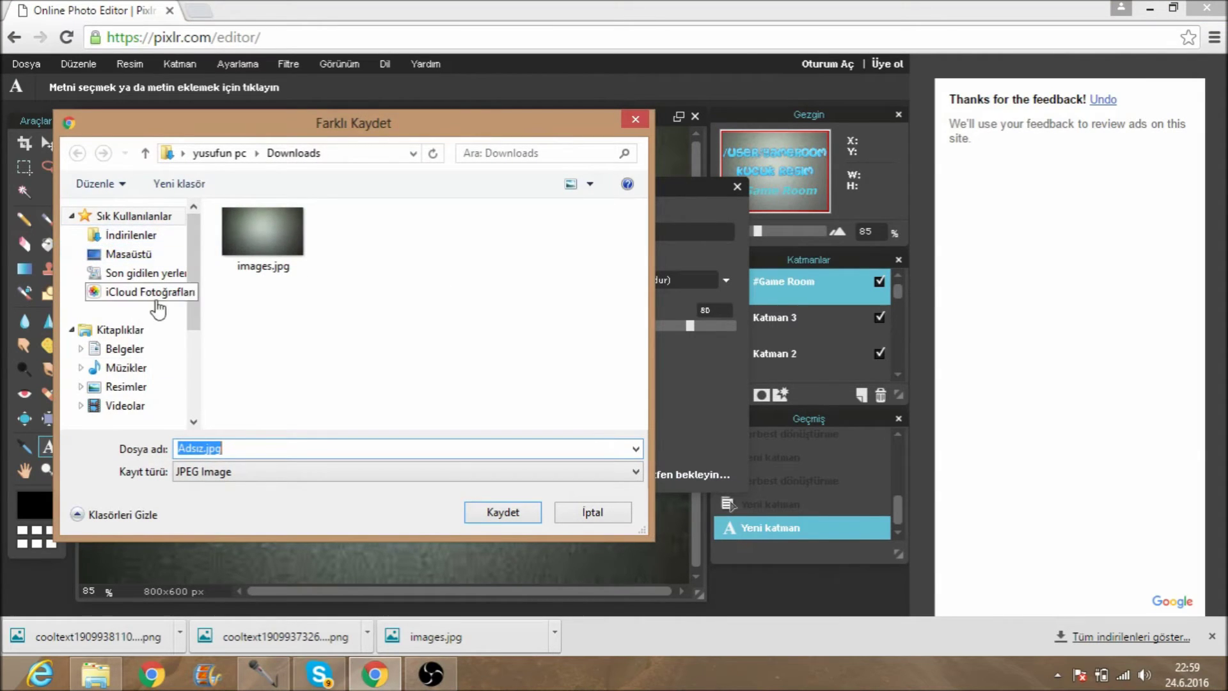
click(145, 261)
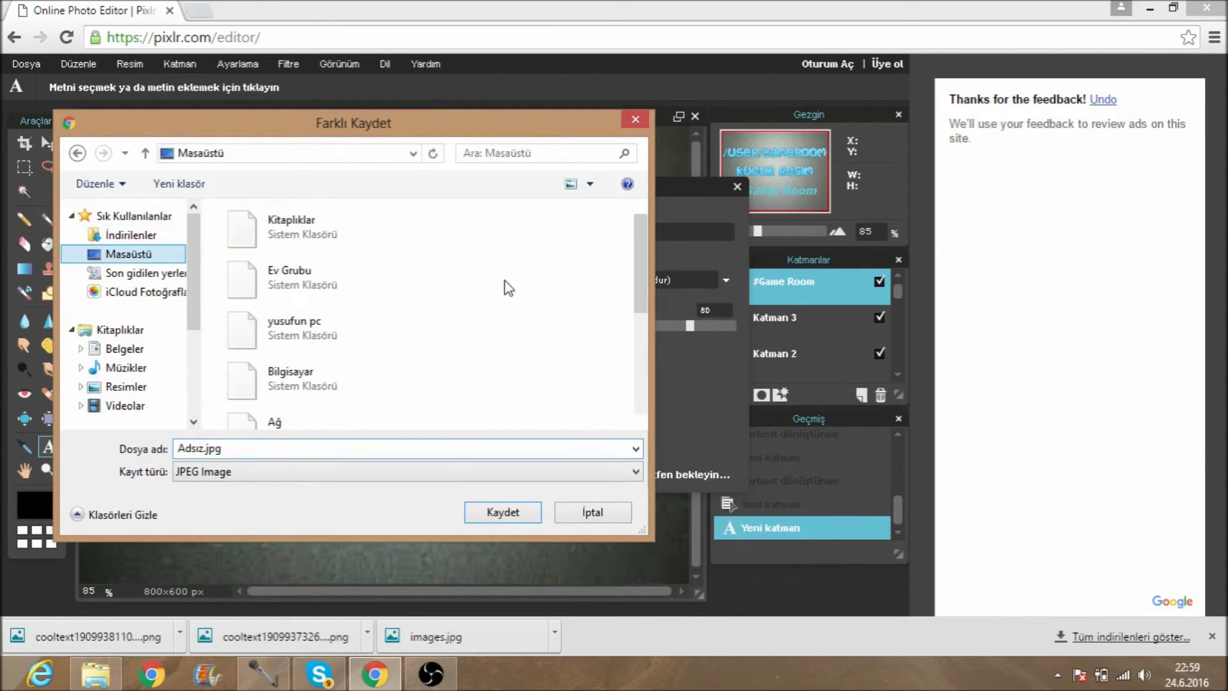
drag(633, 248, 636, 358)
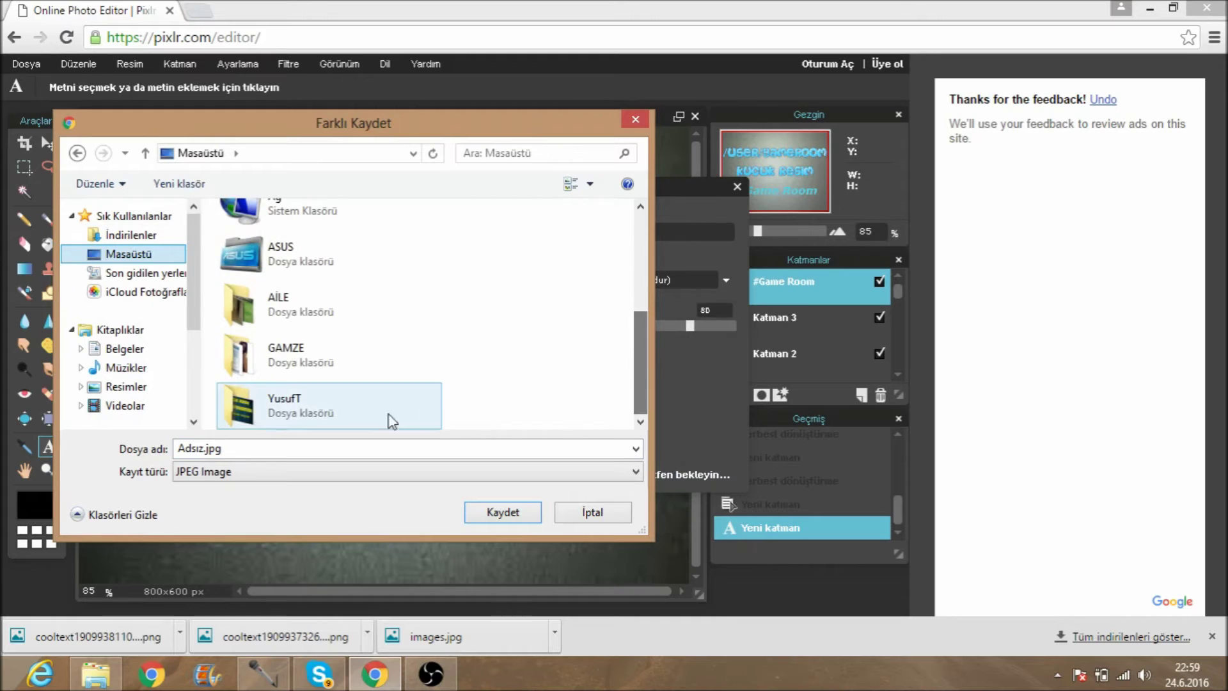
double_click(342, 404)
click(505, 511)
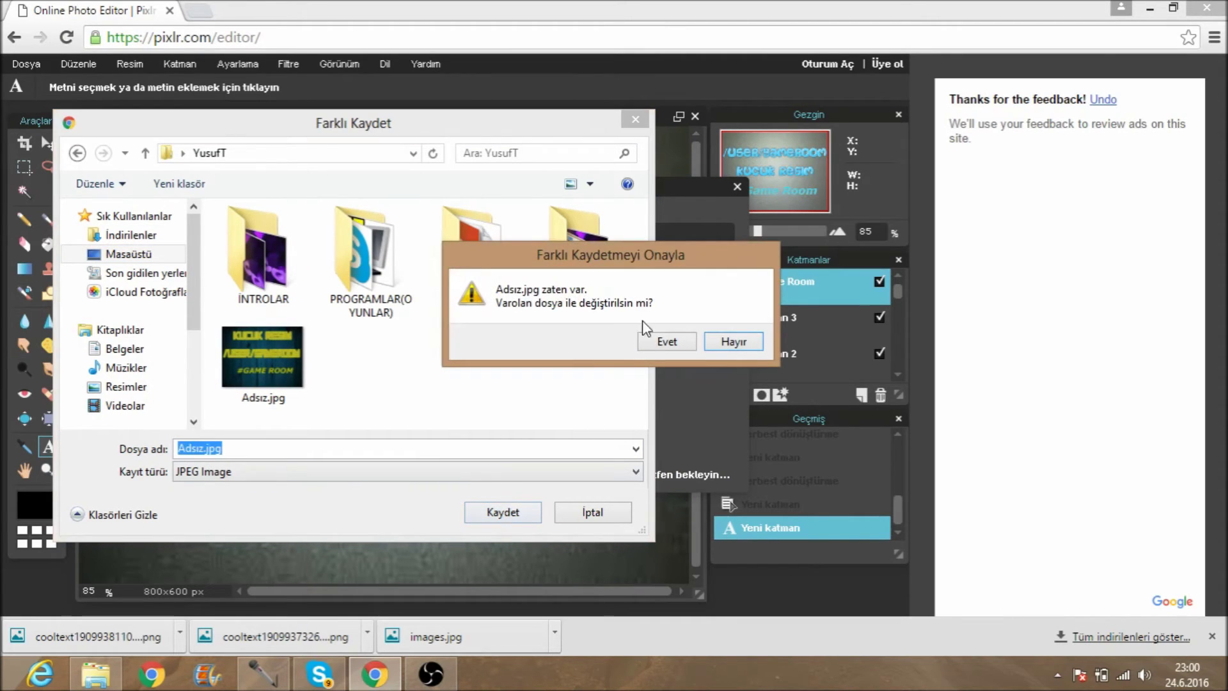
click(734, 342)
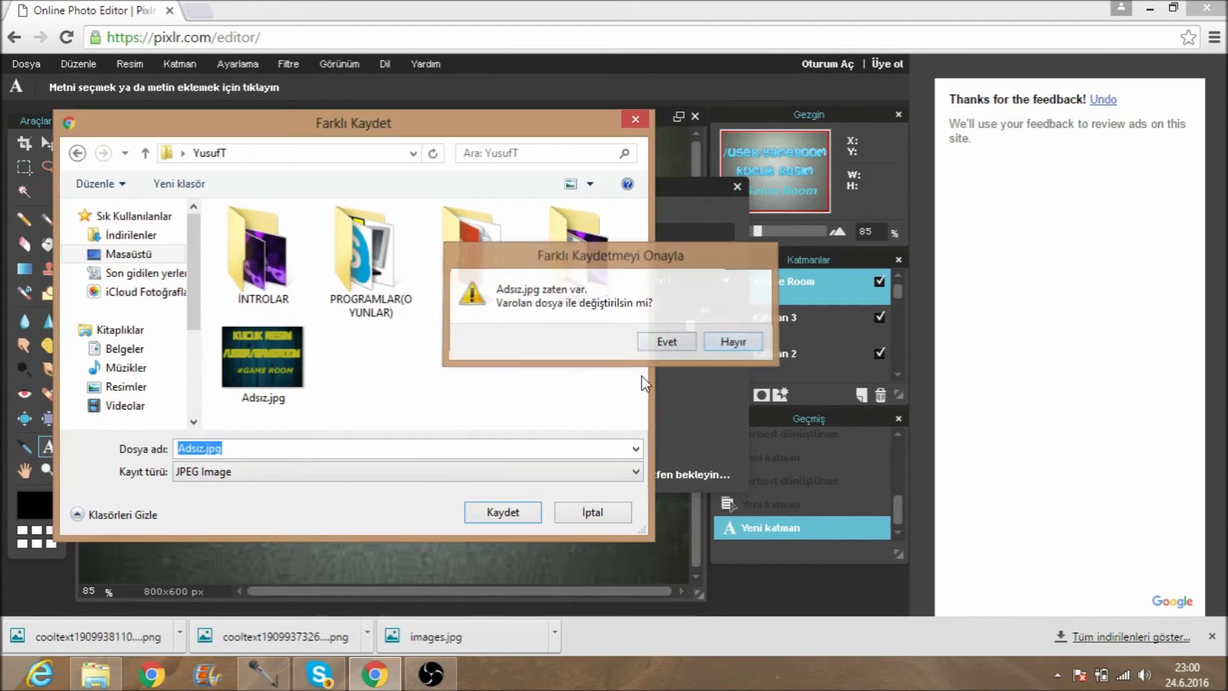
Step: Change the file name to 123.jpg and save the thumbnail
click(208, 449)
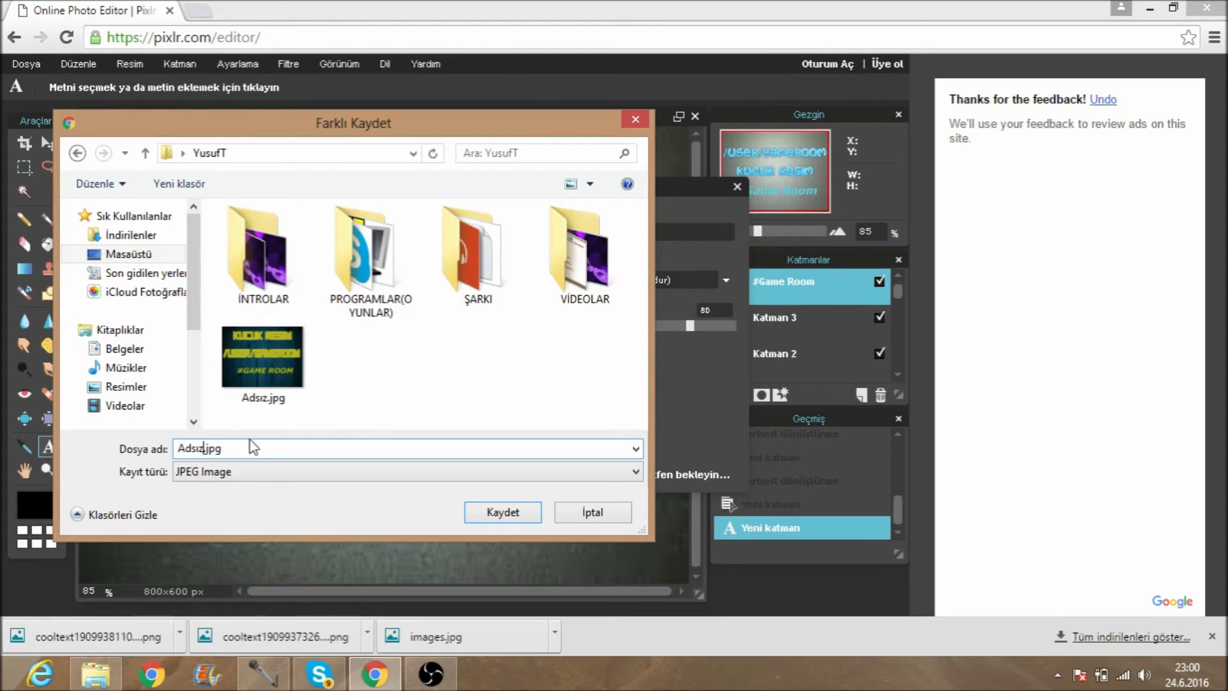
key(BackSpace)
key(BackSpace)
key(BackSpace)
key(BackSpace)
key(BackSpace)
text(123)
click(503, 509)
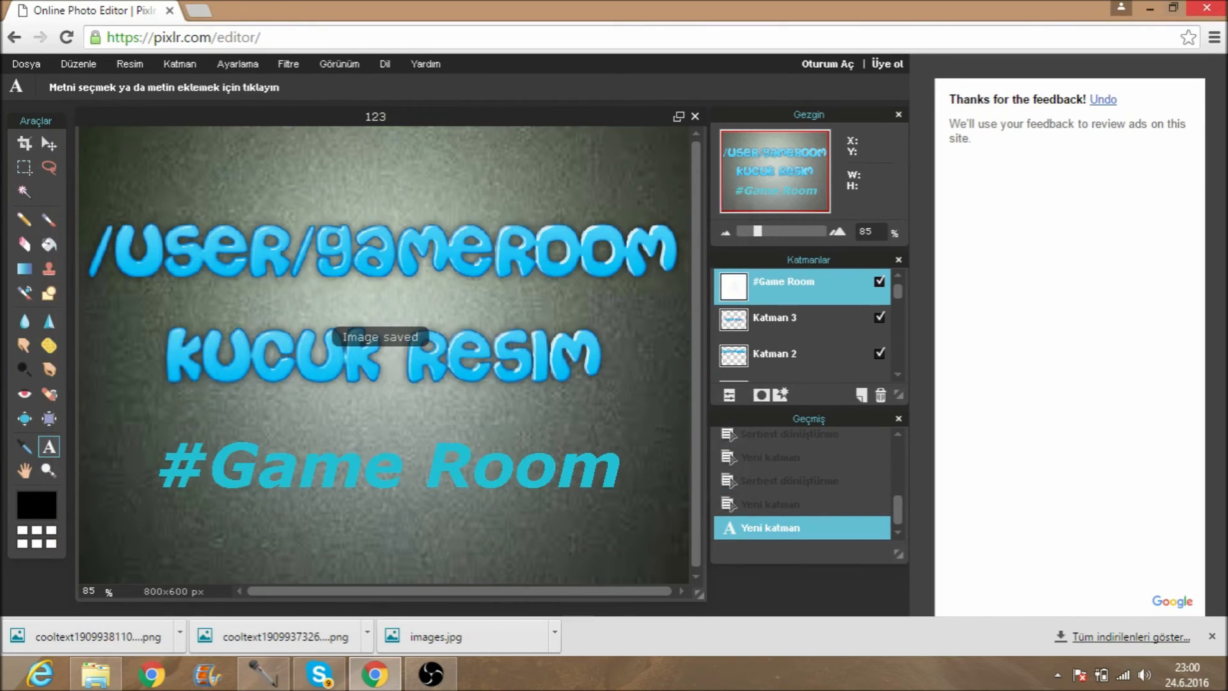
Step: Close the browser and select the saved 123.jpg in the personal folder in File Explorer
key(alt+F4)
click(686, 172)
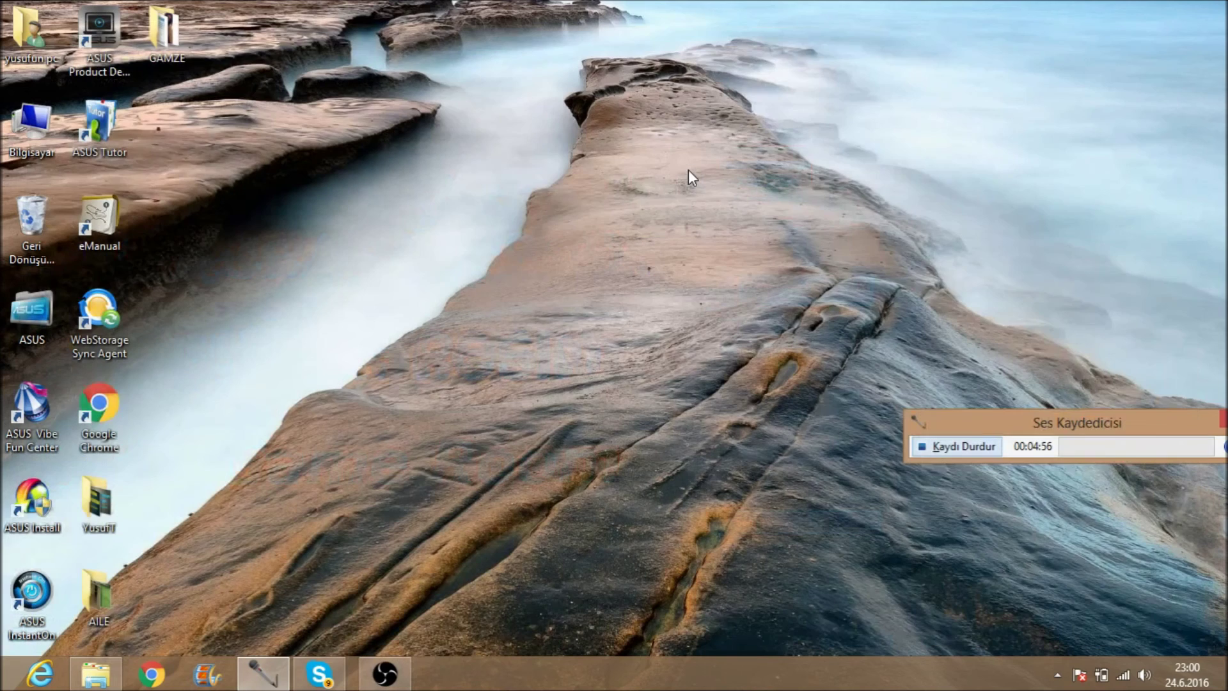
key(alt+Tab)
drag(441, 536, 450, 291)
click(451, 366)
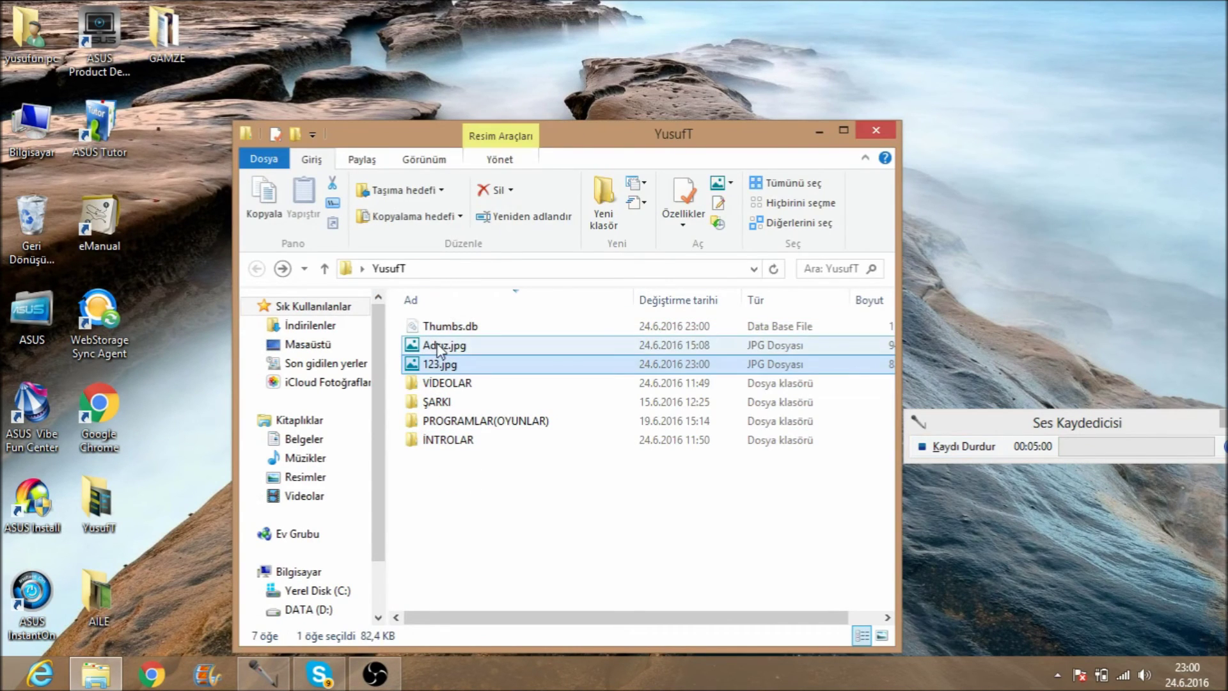
Step: Delete Thumbs.db from the folder and minimize the File Explorer window
click(455, 327)
key(Delete)
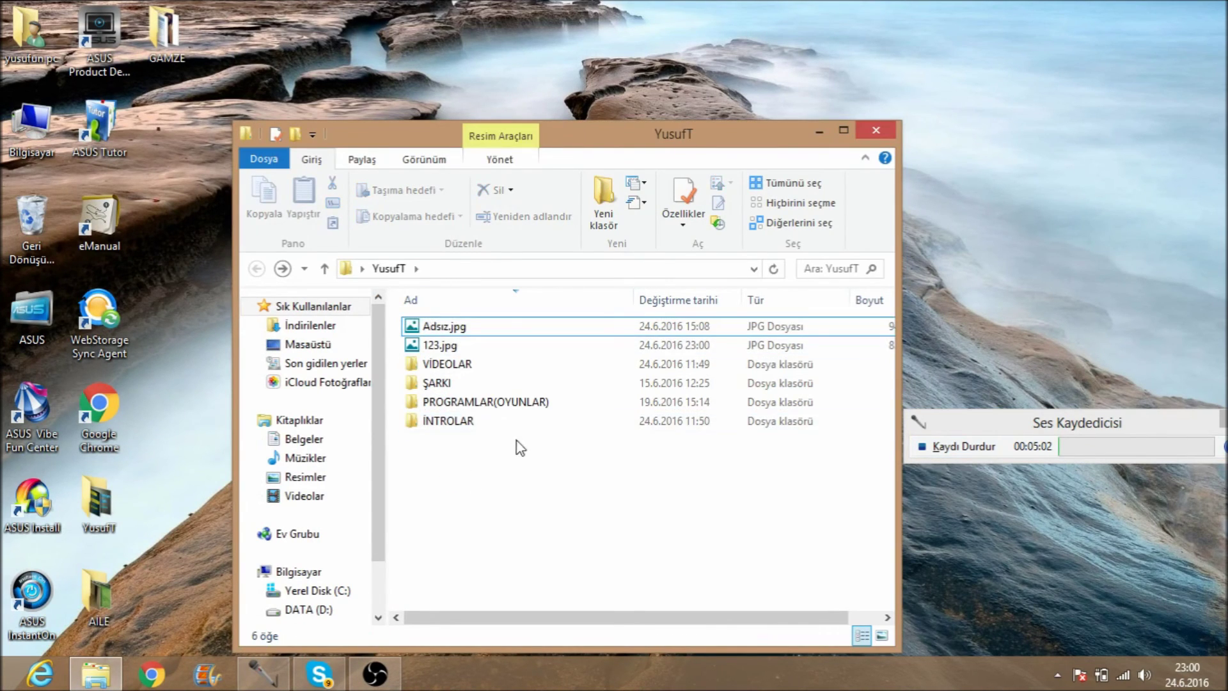
drag(518, 446, 521, 336)
click(819, 131)
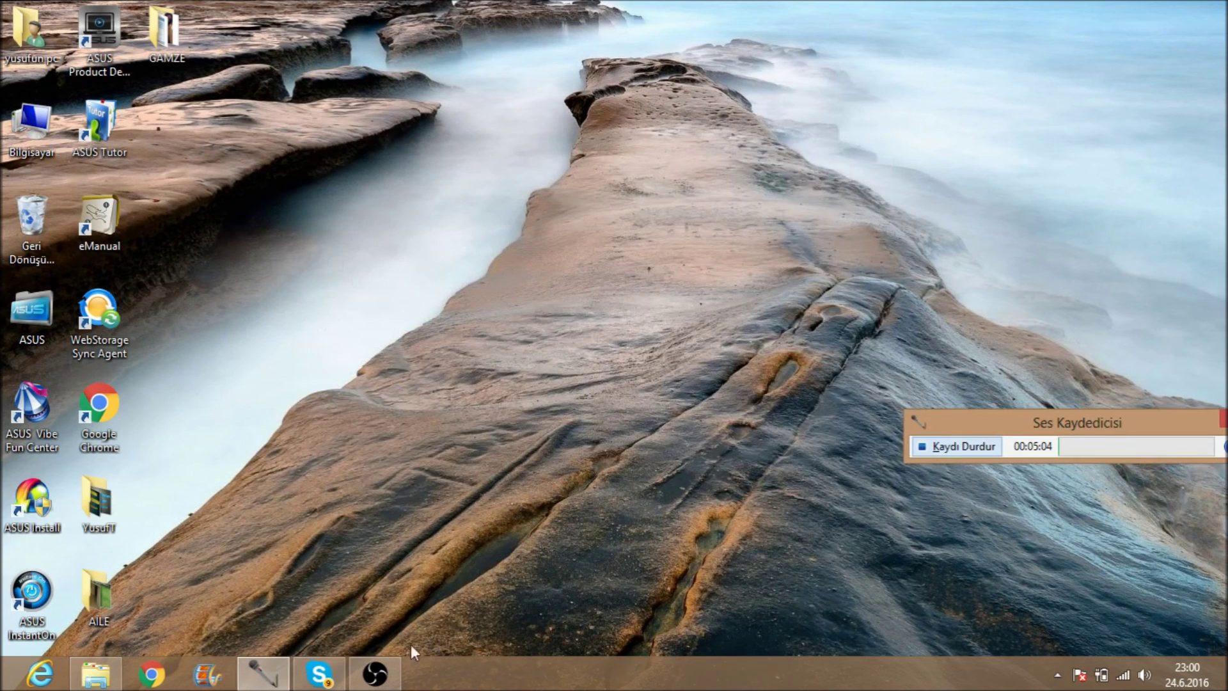
Step: Switch to Open Broadcaster Software and reposition its window slightly on the desktop
click(375, 673)
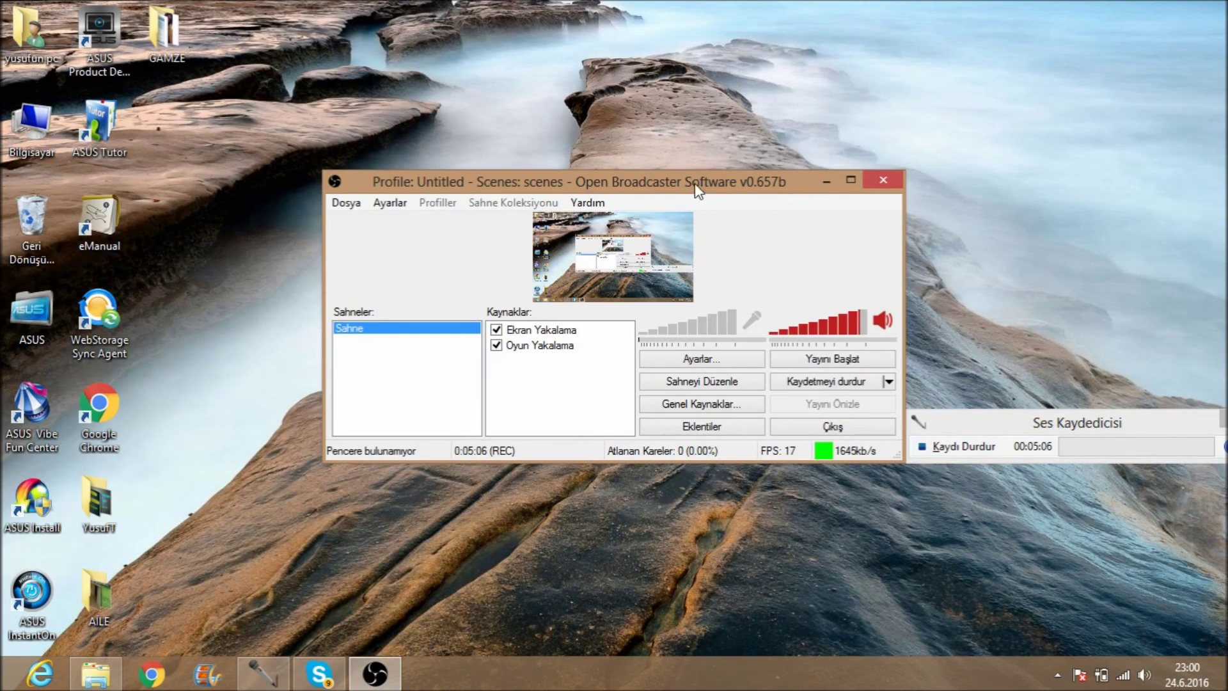
drag(688, 183, 673, 188)
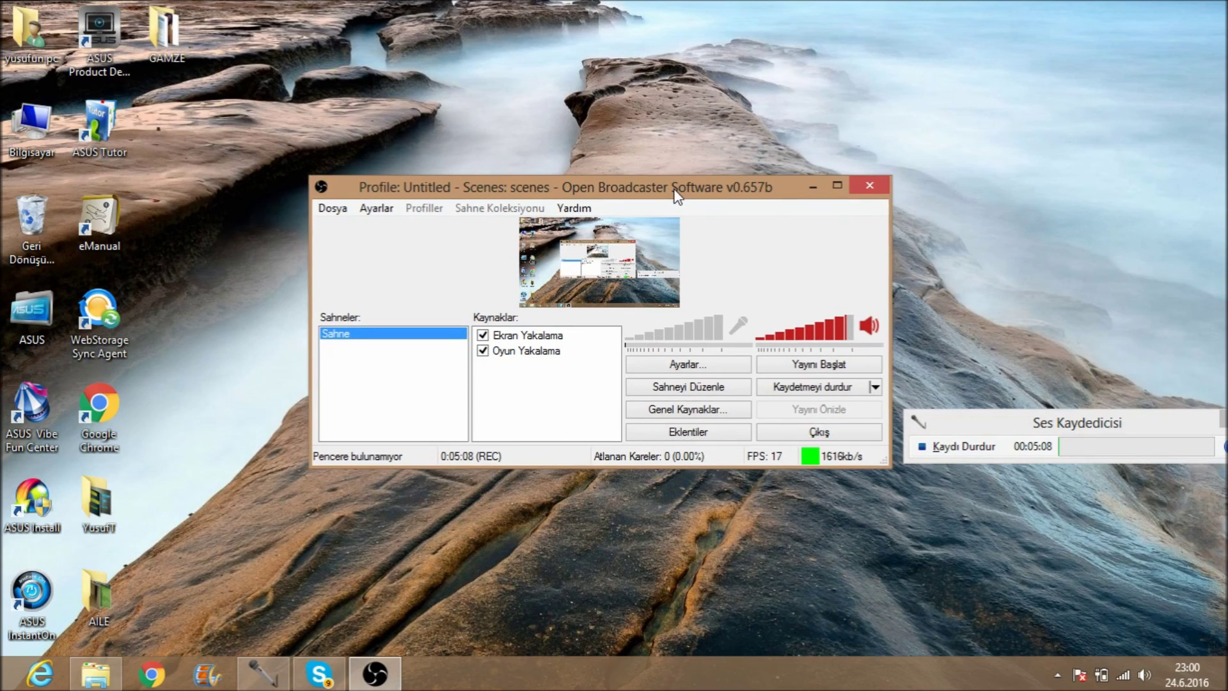